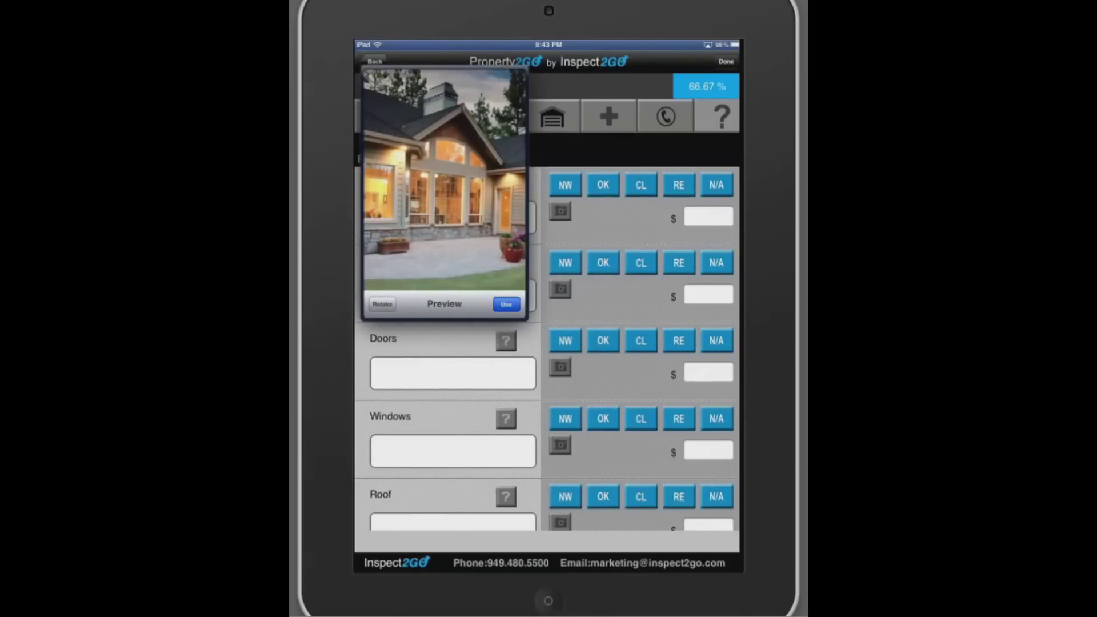
Keep the house photo on the exterior Overall item, rate it OK and note 'Good condition'
click(506, 305)
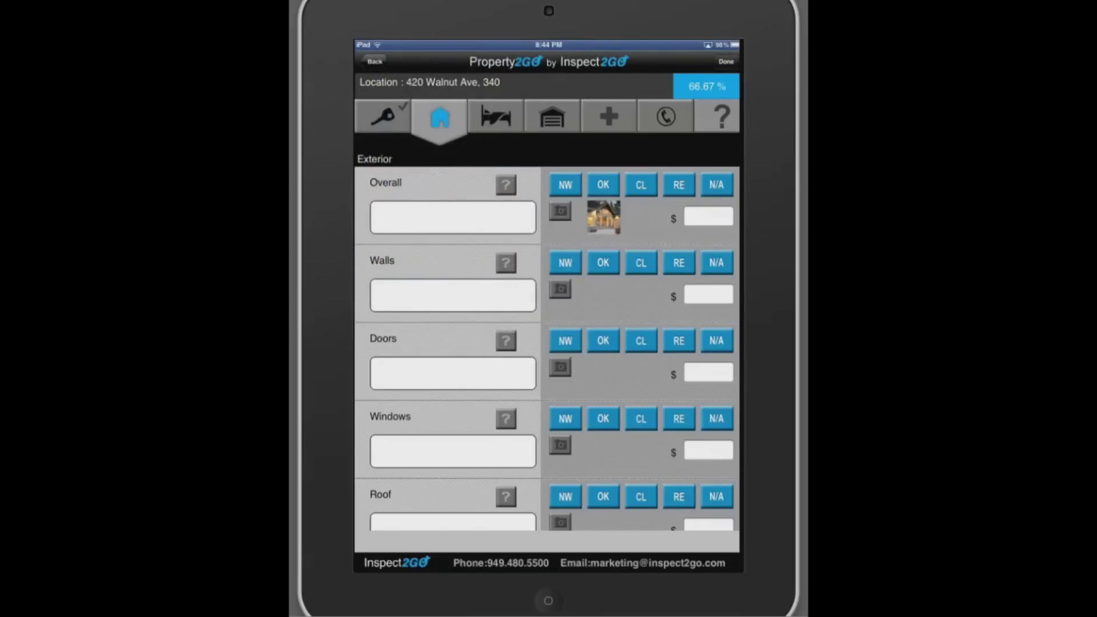
click(603, 185)
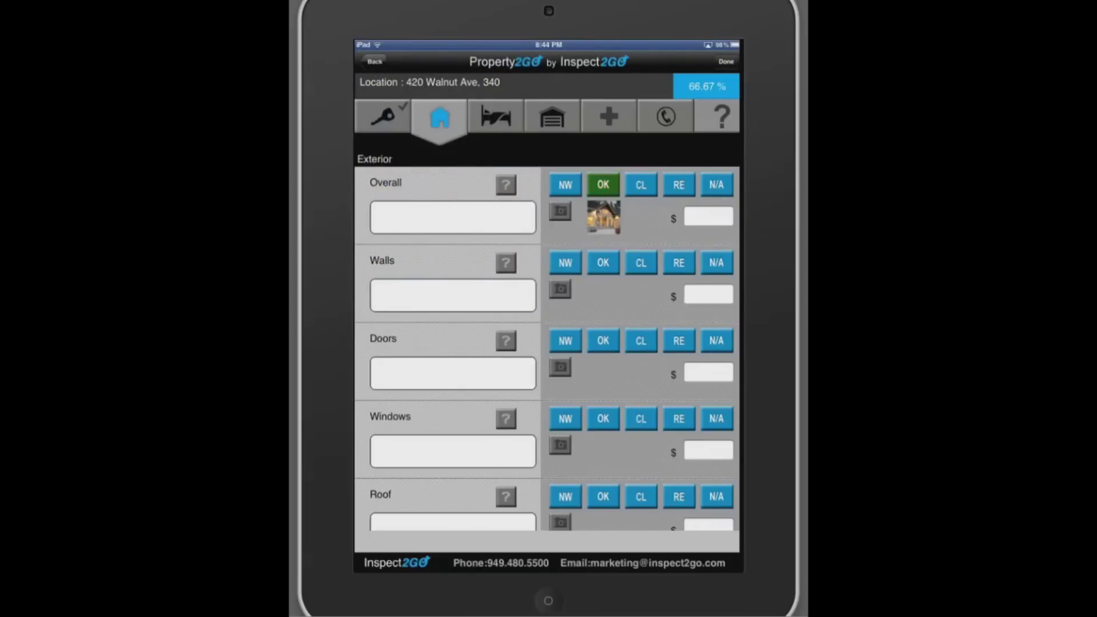
click(452, 217)
text(Go)
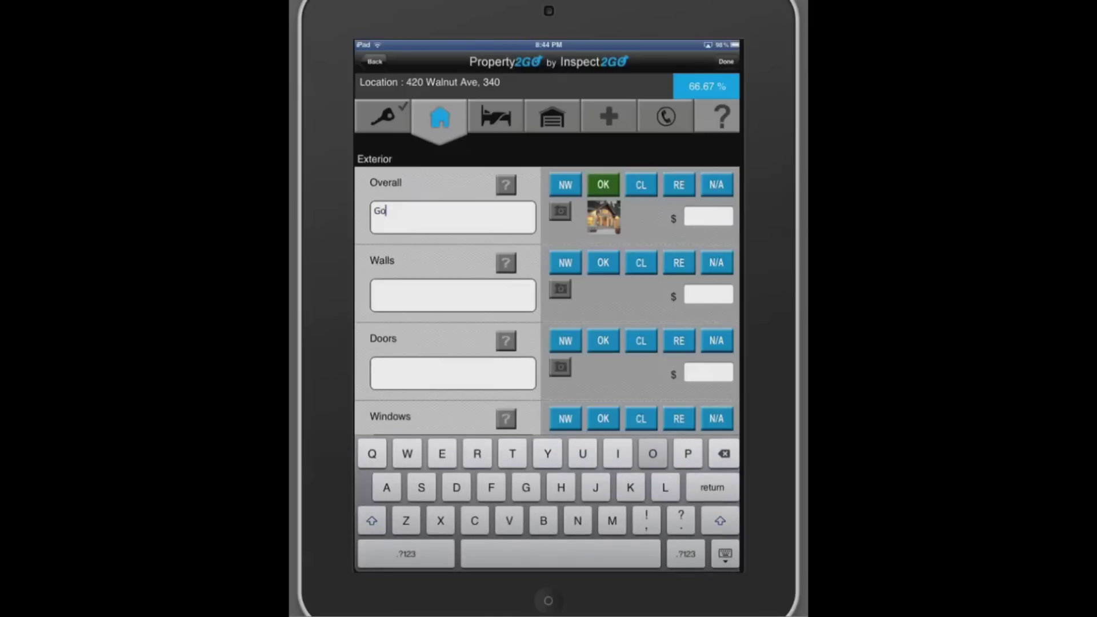
text(od c)
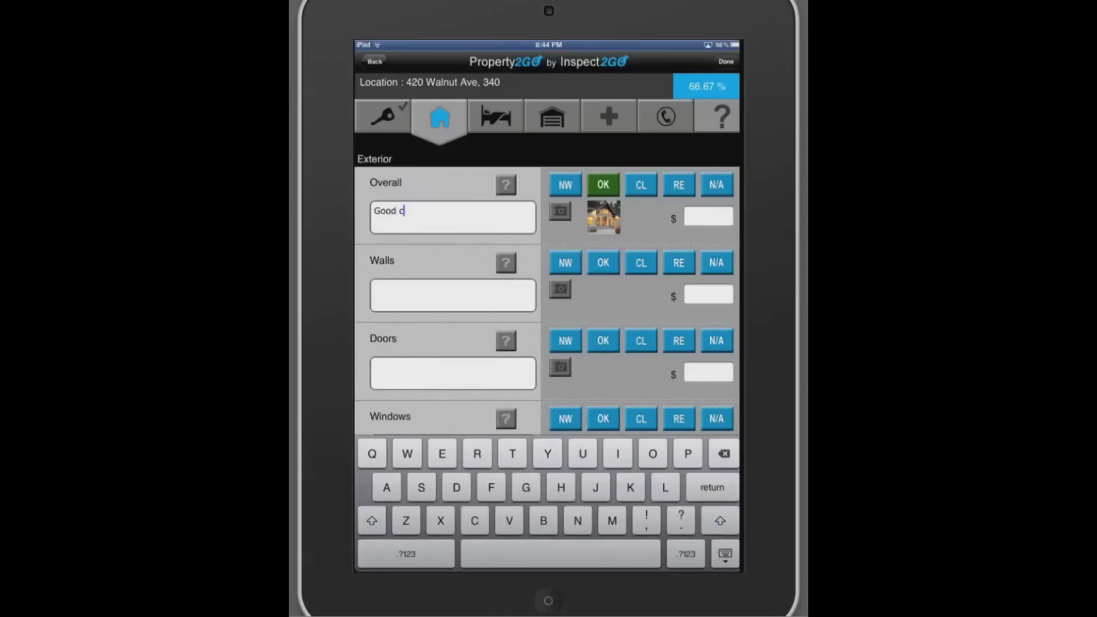
text(ond)
text(ition)
scroll(548, 300, down, 5)
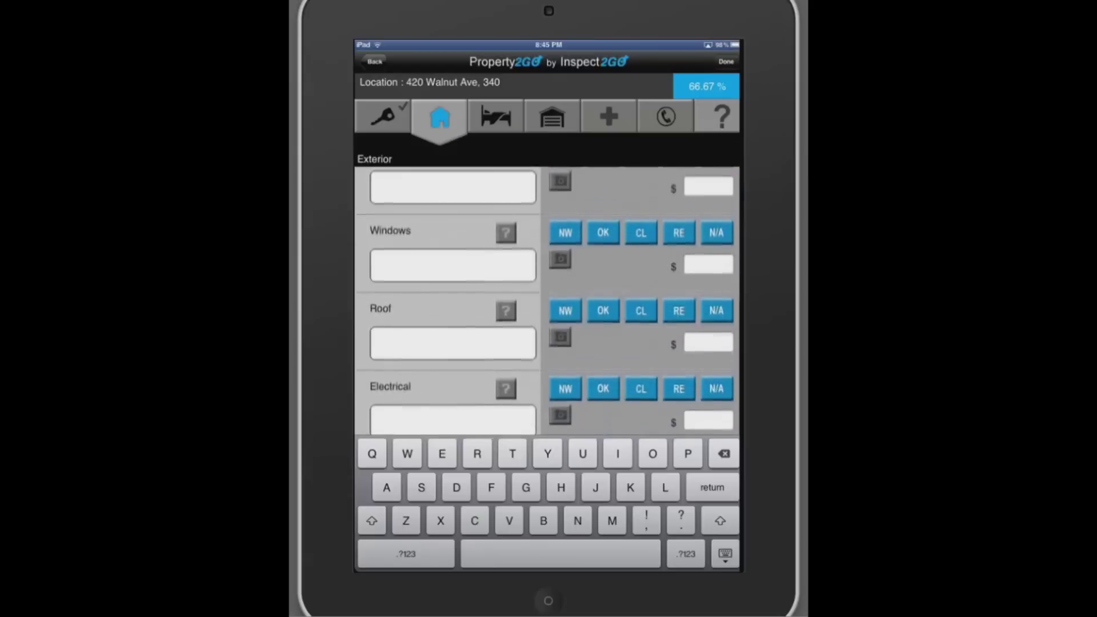
Hide the keyboard and look over the Exterior Grounds checklist, then return to exterior sections
click(725, 553)
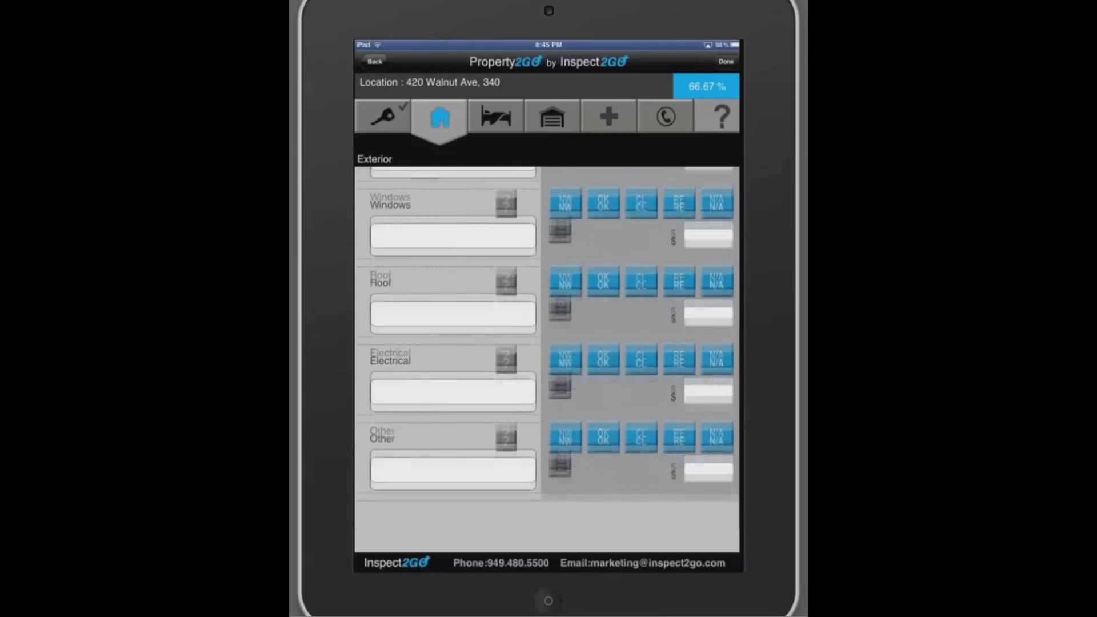
scroll(548, 343, up, 5)
click(375, 60)
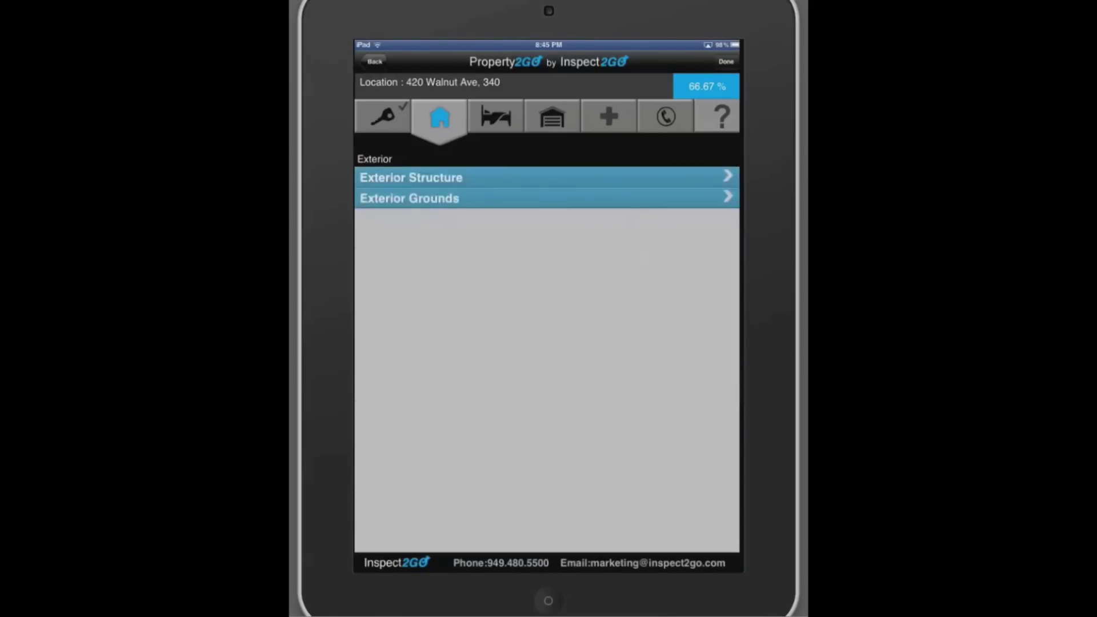
click(545, 198)
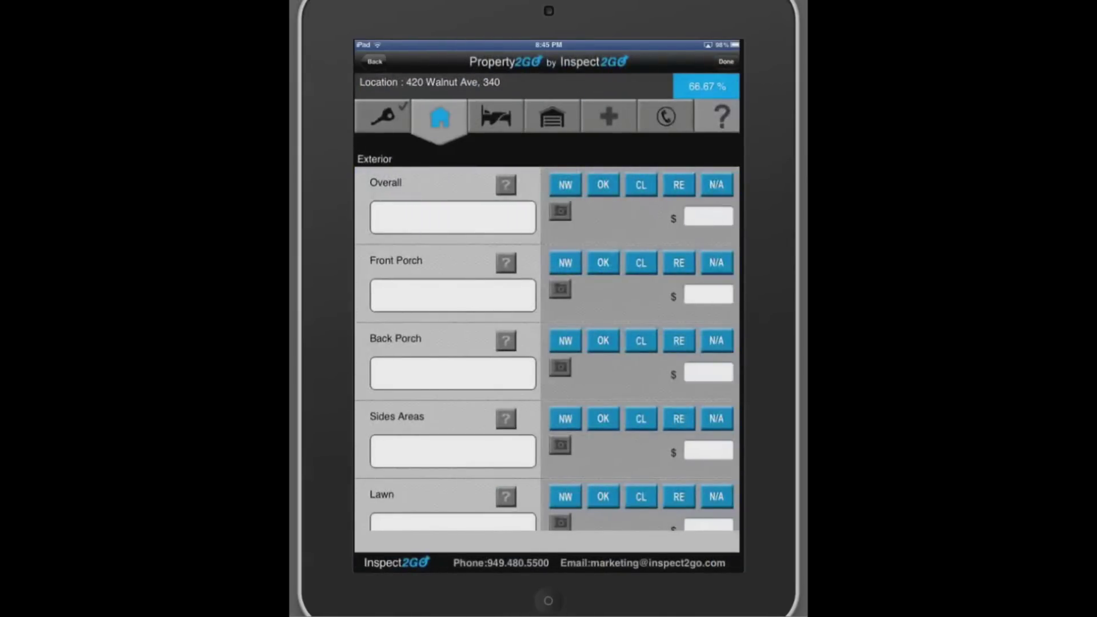
click(375, 61)
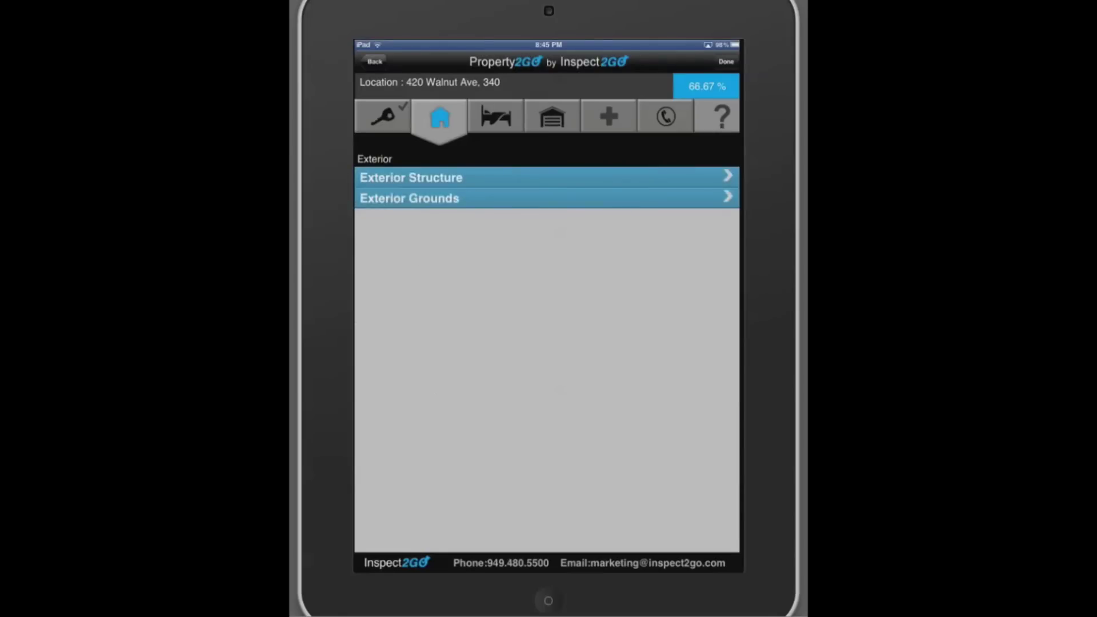
Browse four interior room checklists, then switch to the Garage & Equipment section
click(495, 117)
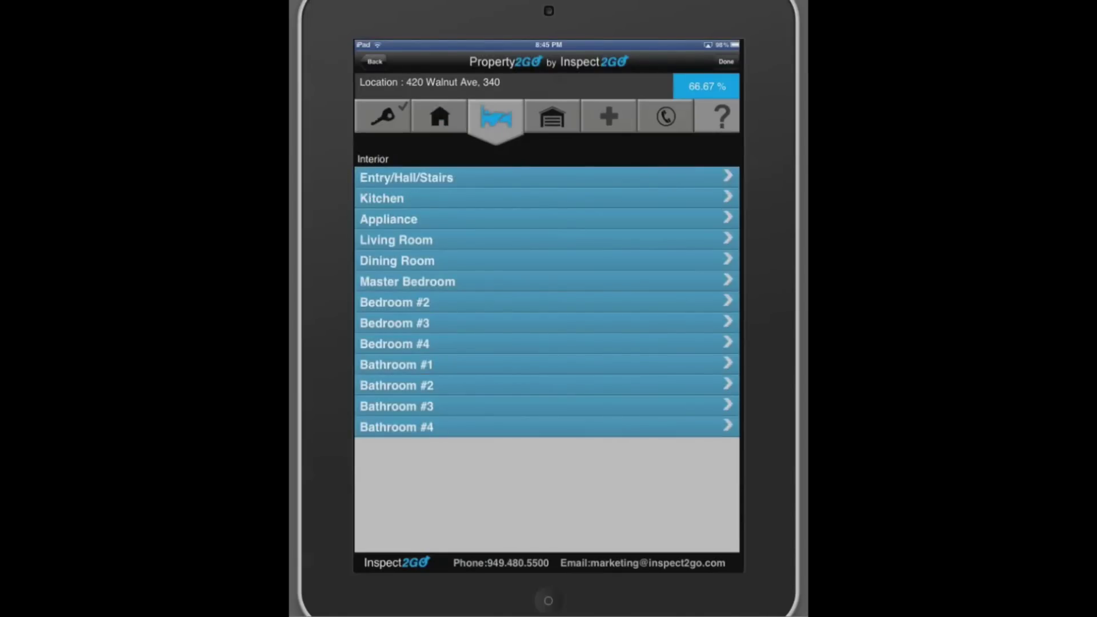
click(546, 177)
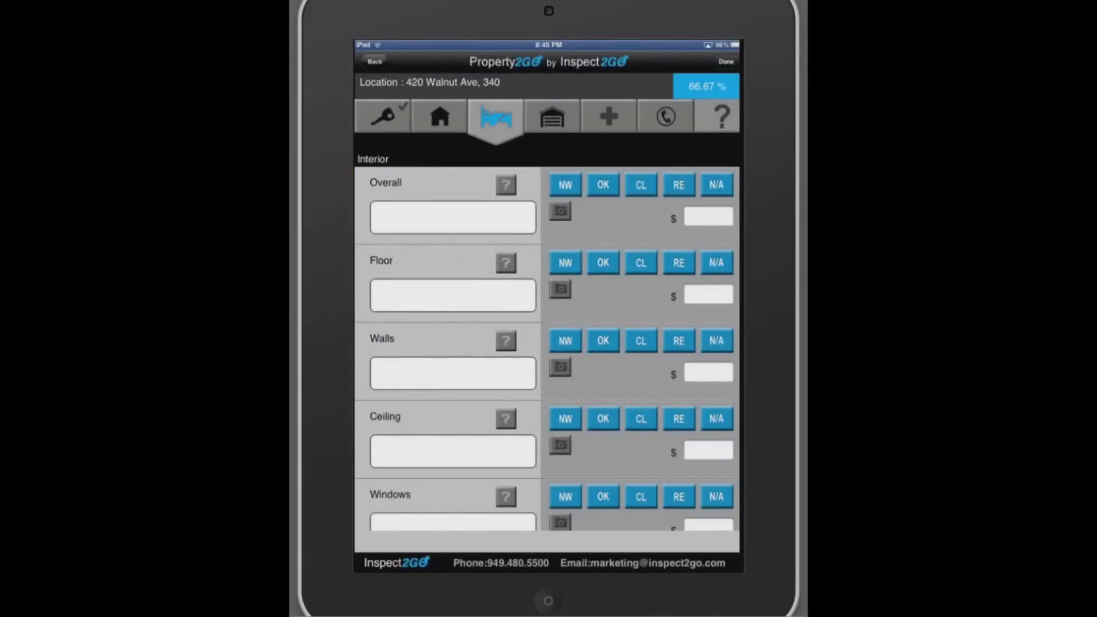
click(374, 61)
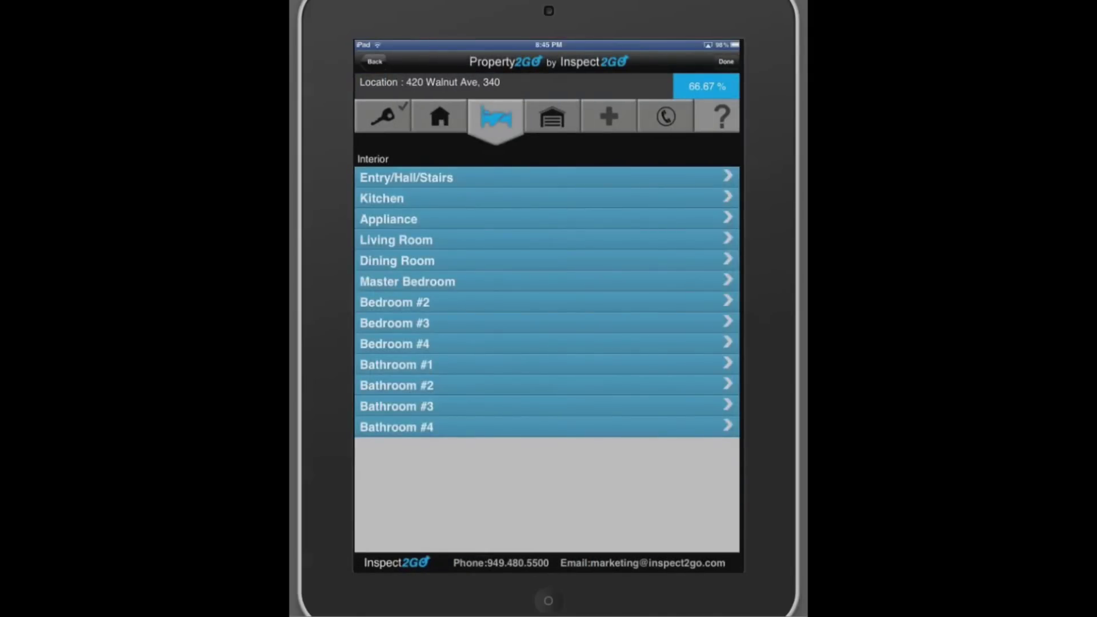
click(545, 198)
scroll(549, 343, down, 8)
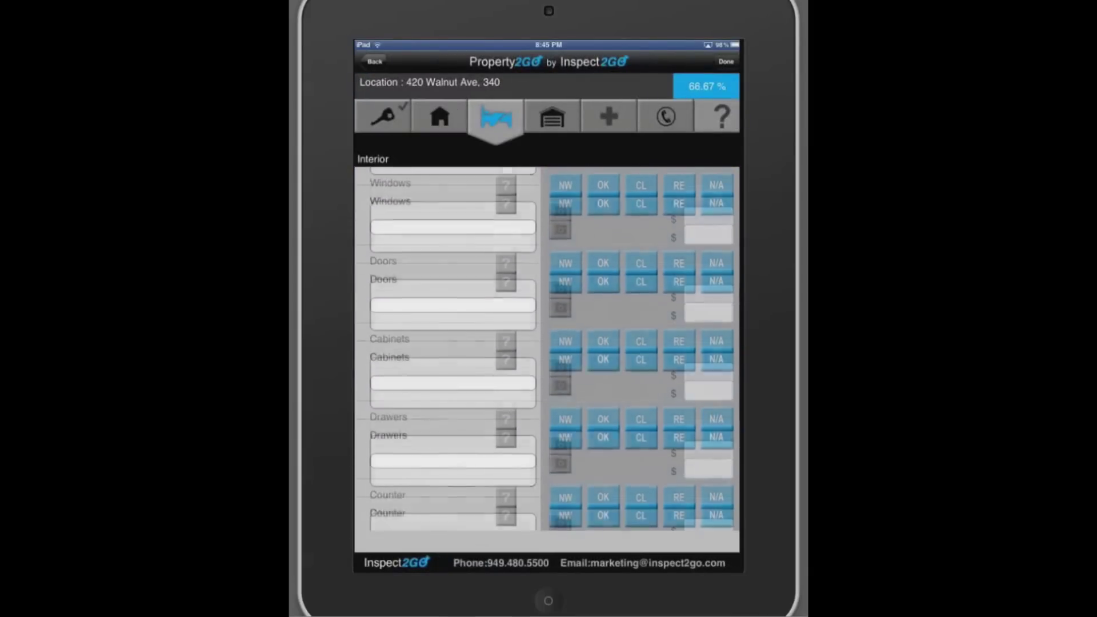
click(374, 61)
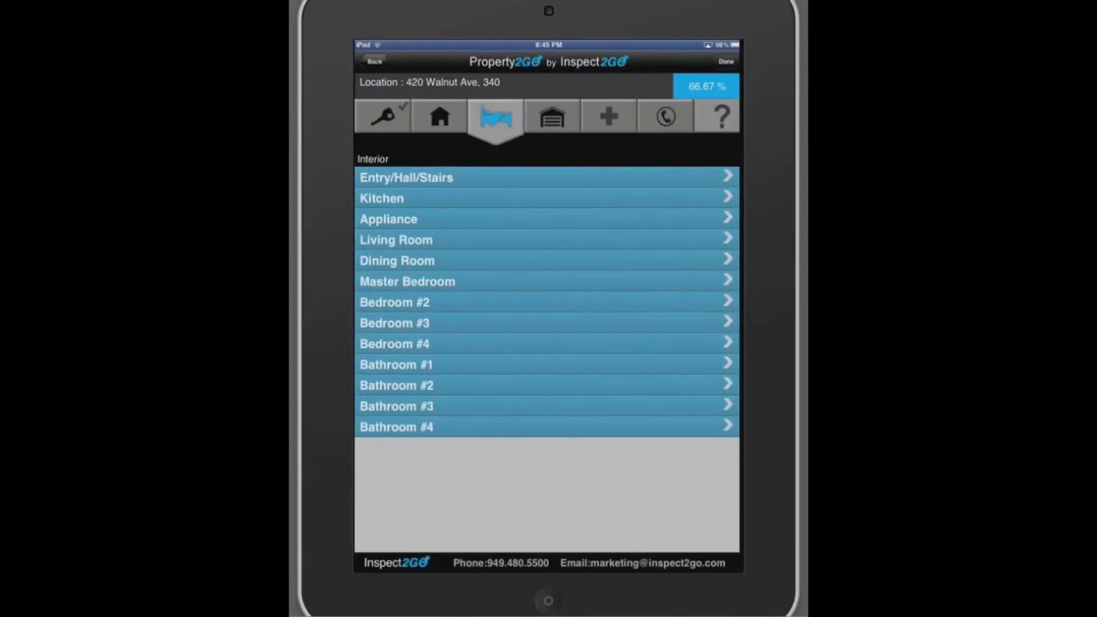
click(546, 218)
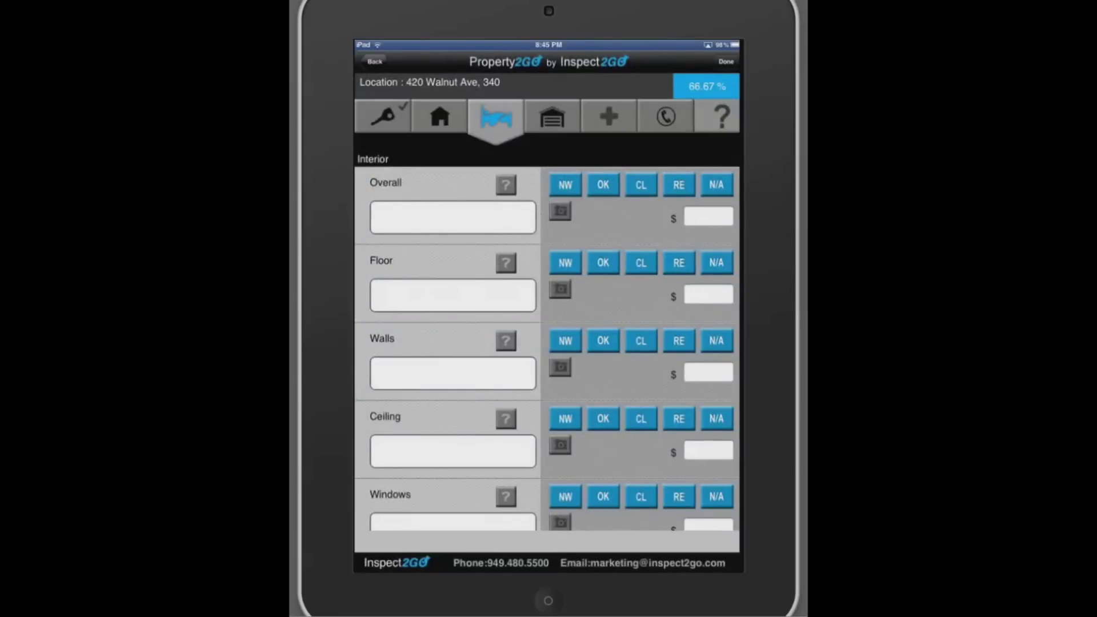
click(374, 60)
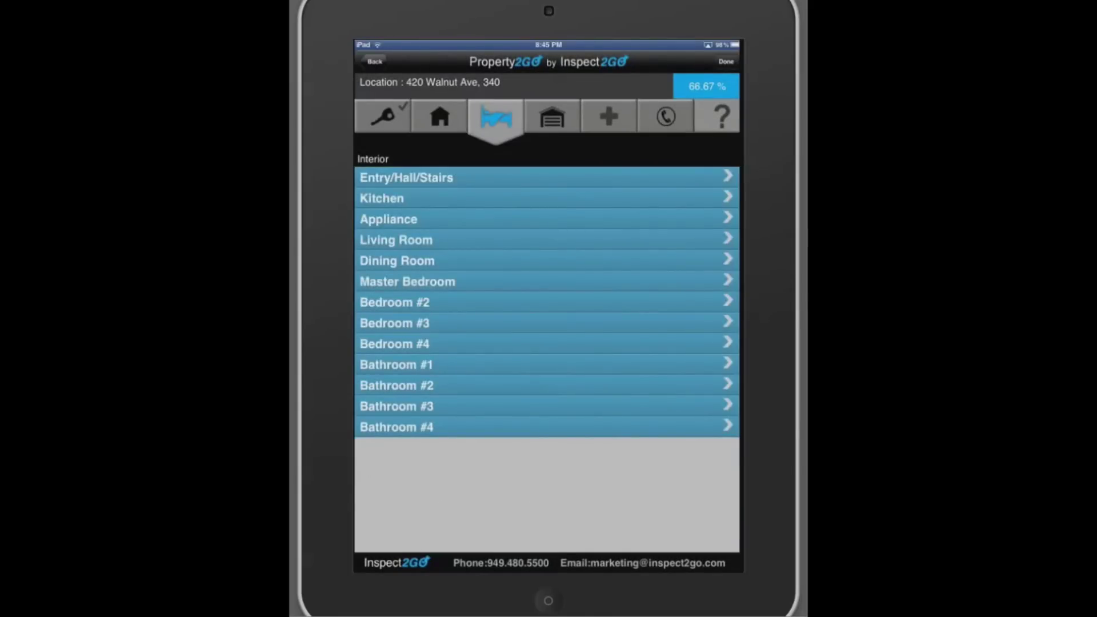
click(546, 239)
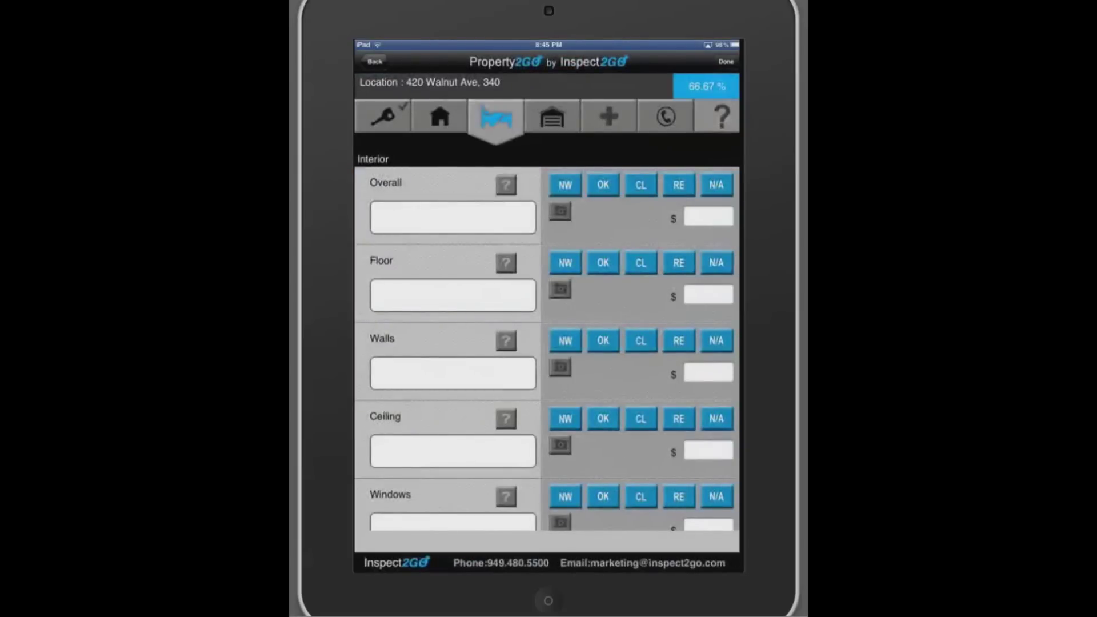
click(375, 61)
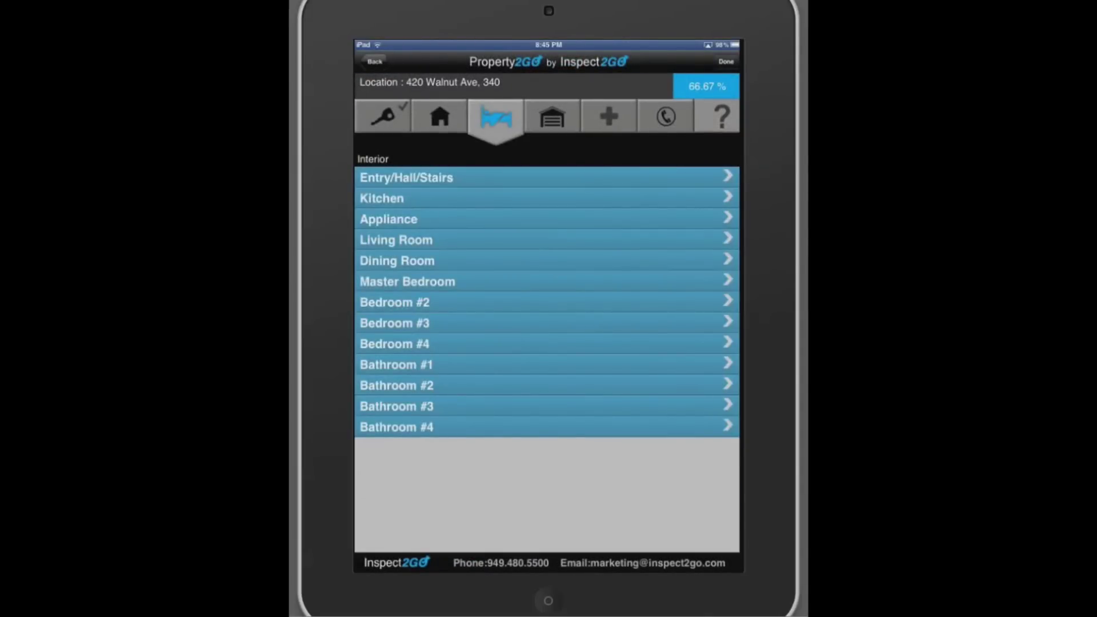
click(552, 117)
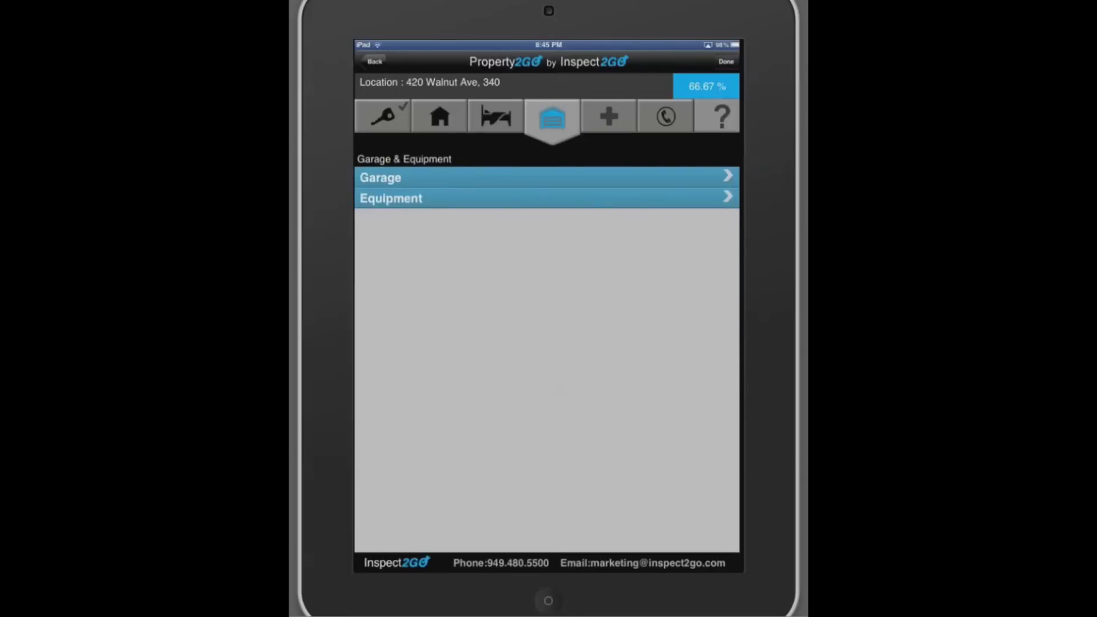
Look through the Other section's checklist, then open the Interior appliance checklist
click(609, 117)
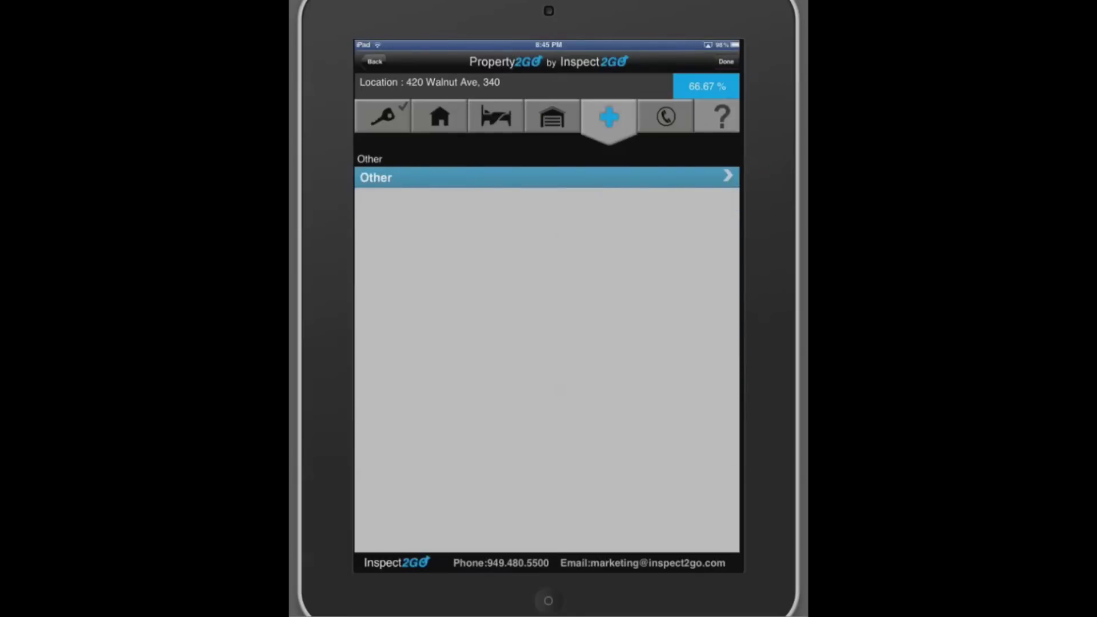
click(547, 176)
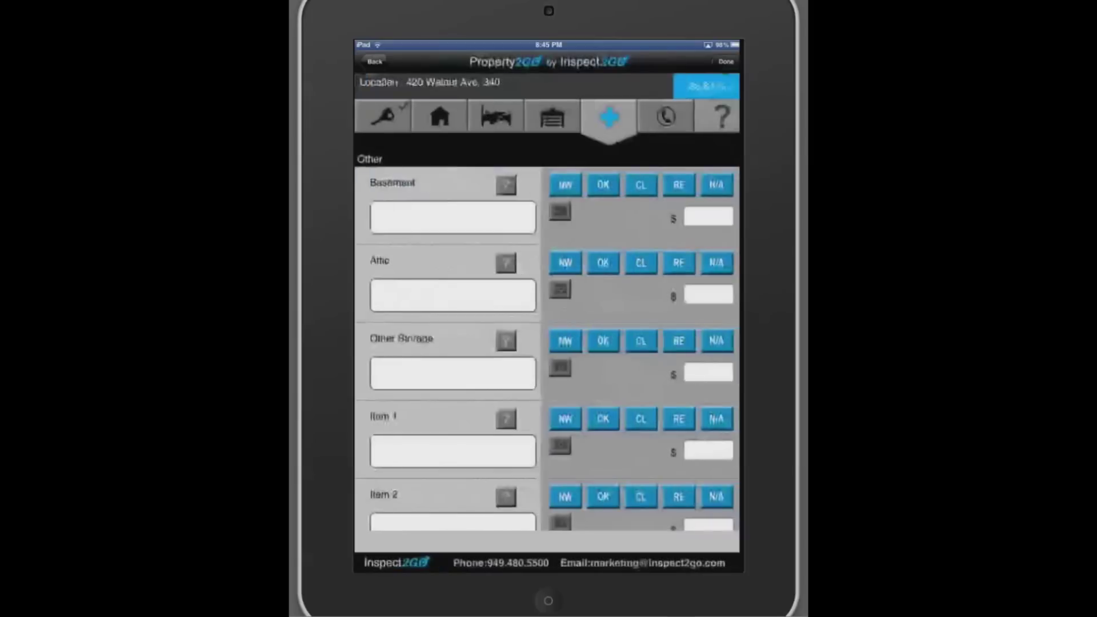
click(370, 159)
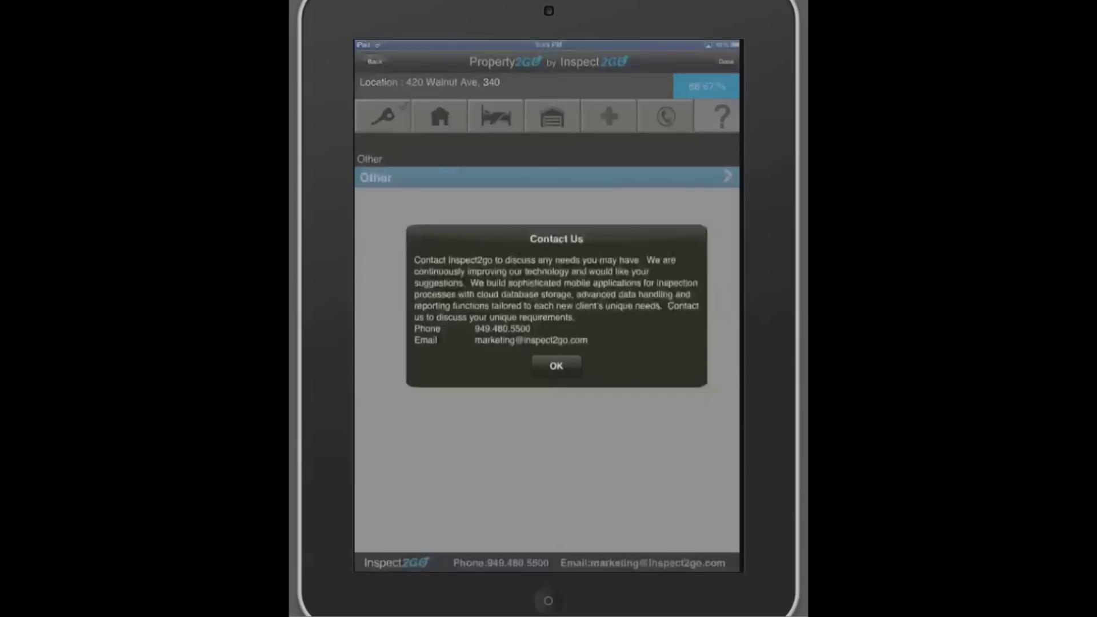
click(547, 218)
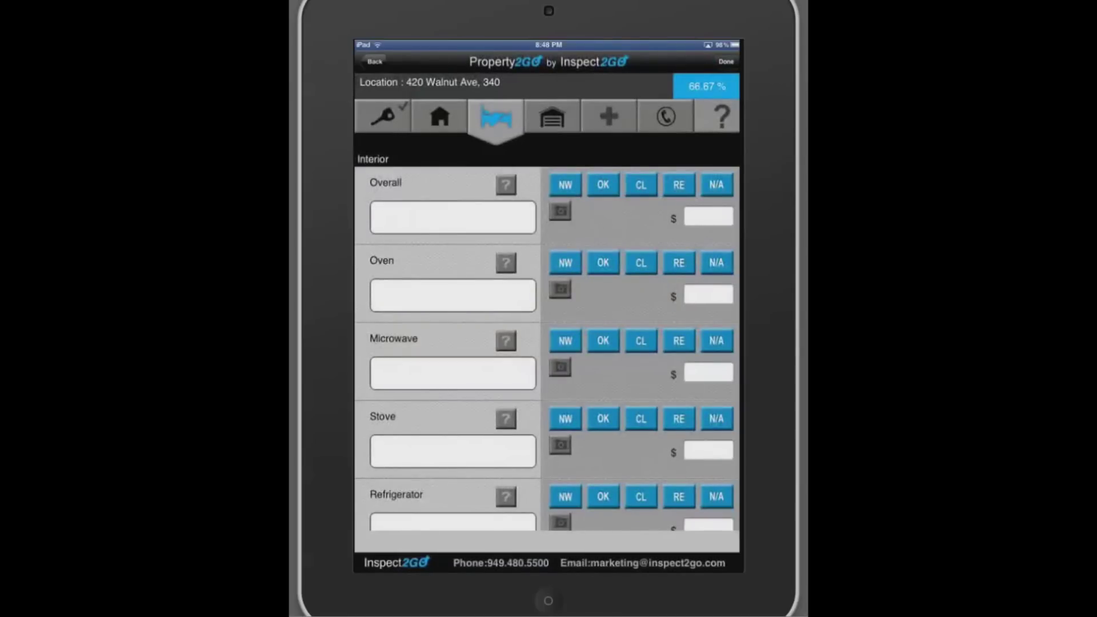
scroll(549, 343, down, 3)
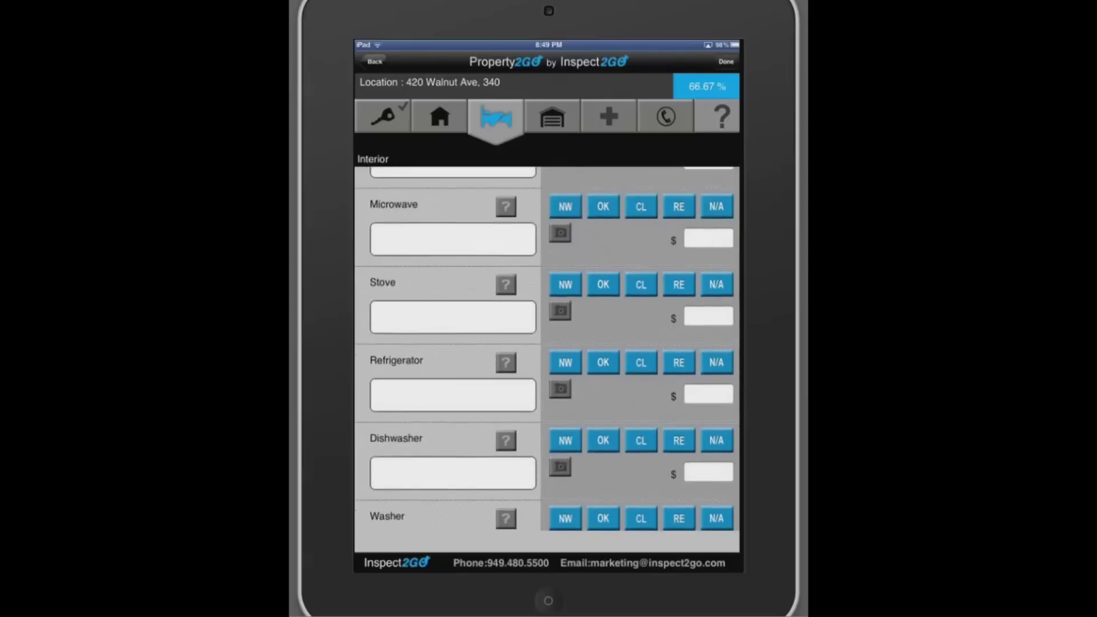
Rate the Refrigerator RE and enter a $350 cost estimate
click(679, 361)
click(708, 395)
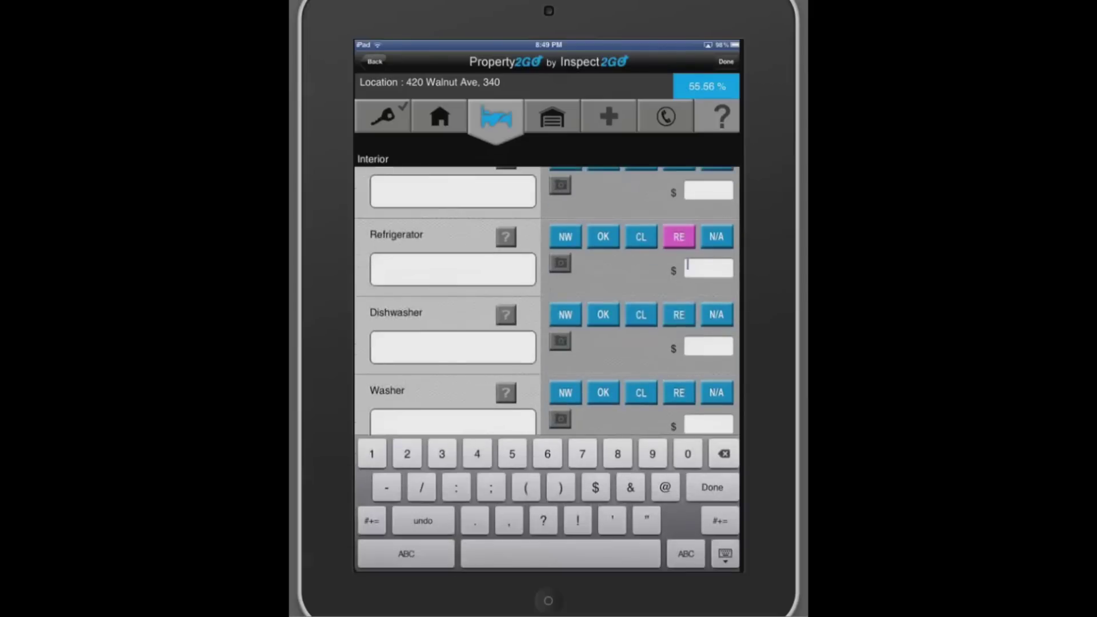
click(441, 454)
text(35)
click(511, 453)
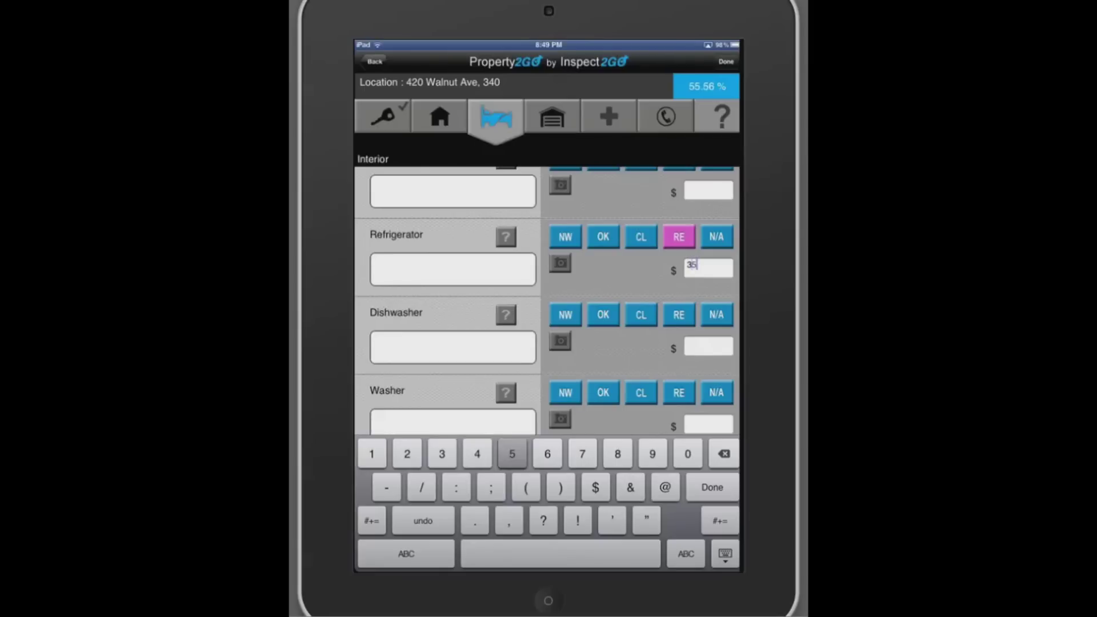
click(687, 453)
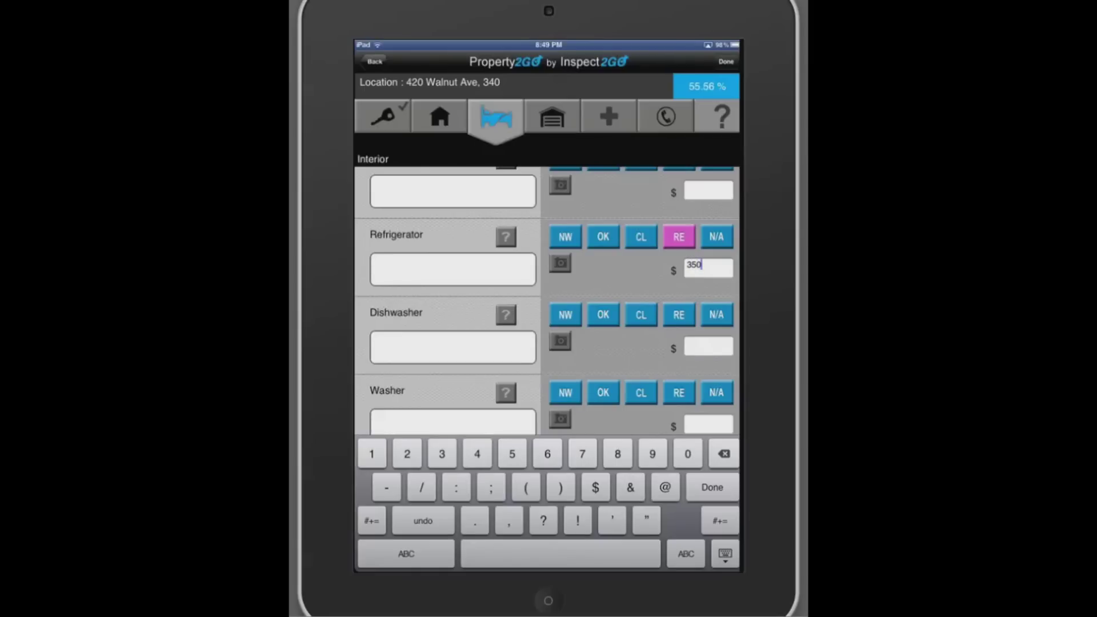
Attach an ice maker camera photo to the Refrigerator, then check the Dishwasher help text
click(559, 264)
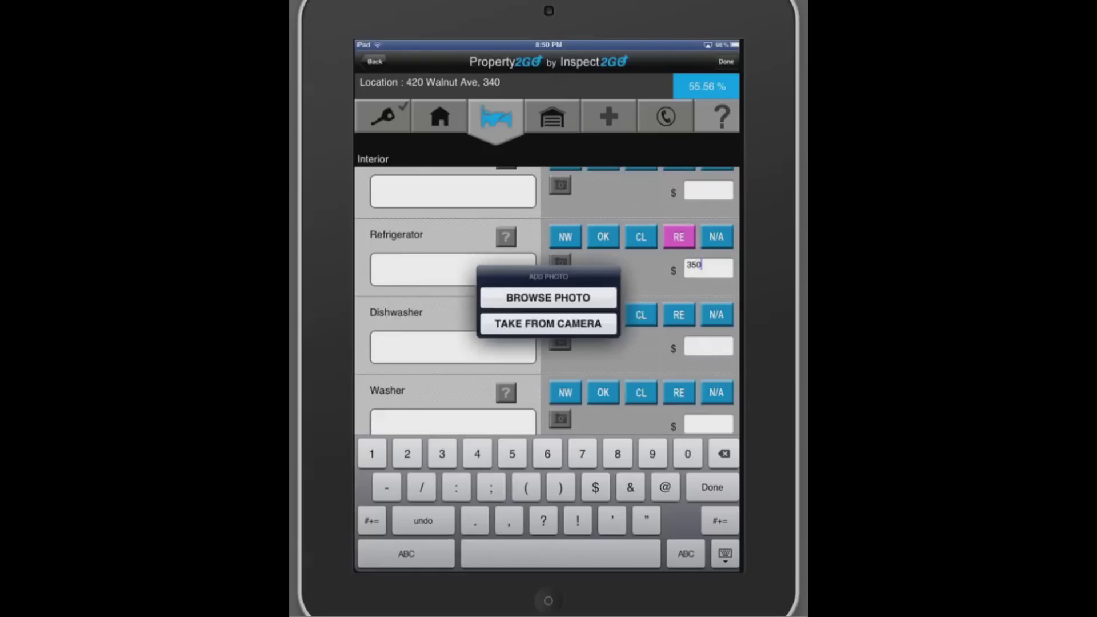
click(548, 324)
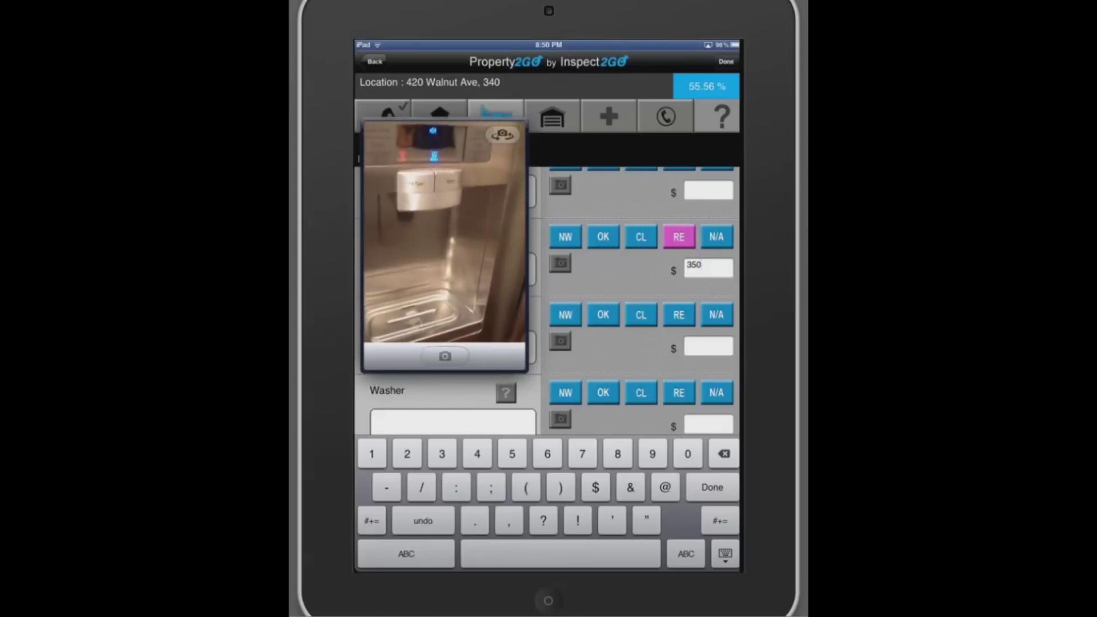
click(444, 355)
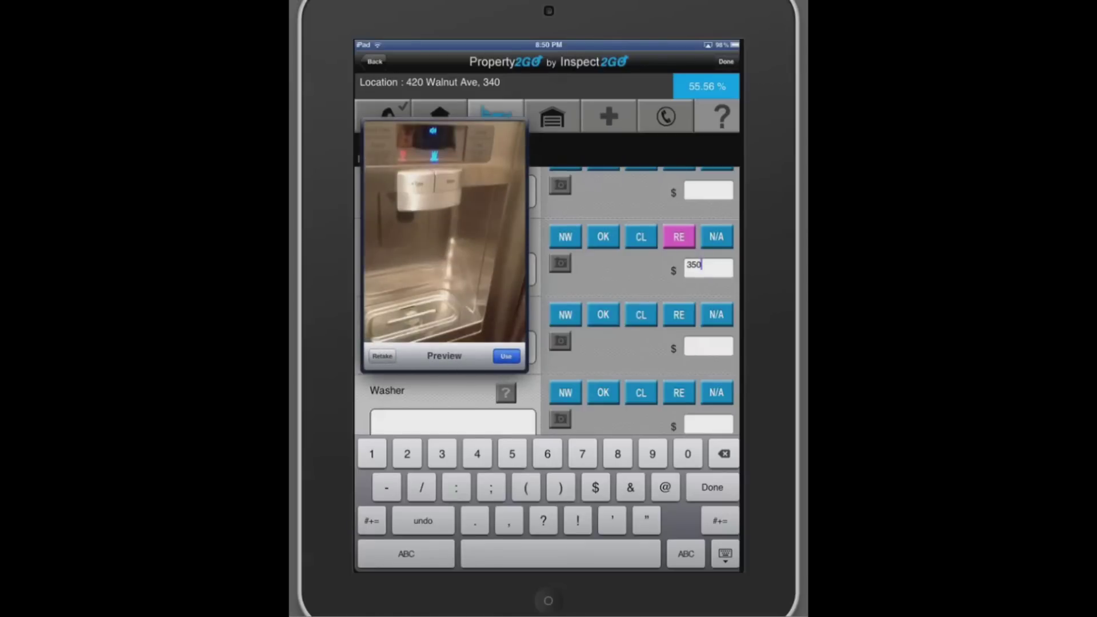
click(506, 355)
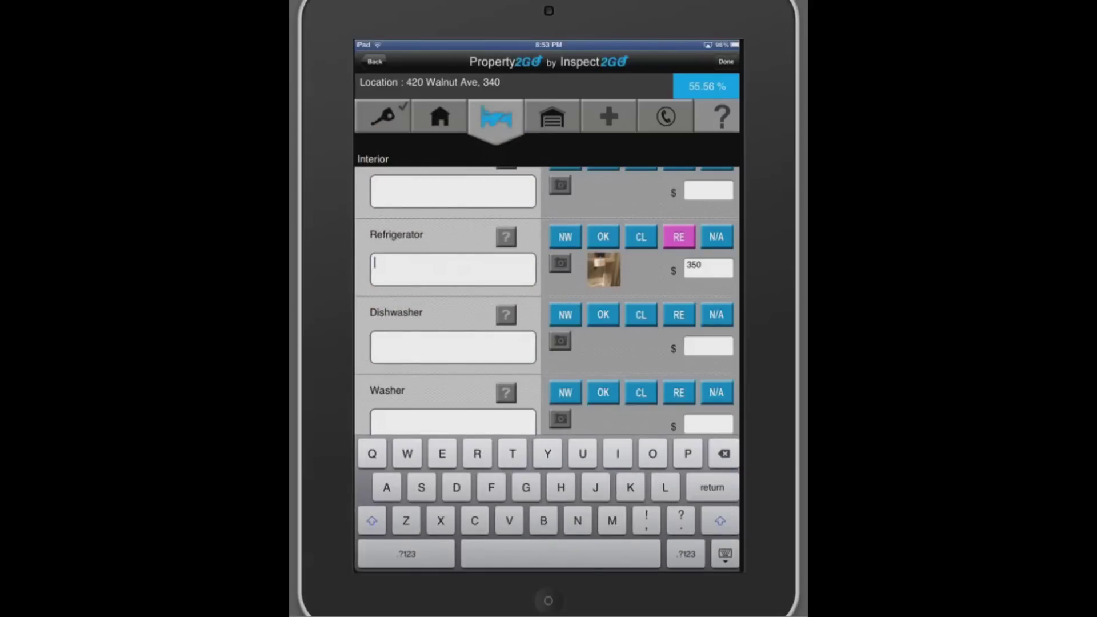
text(Ice)
text( maker)
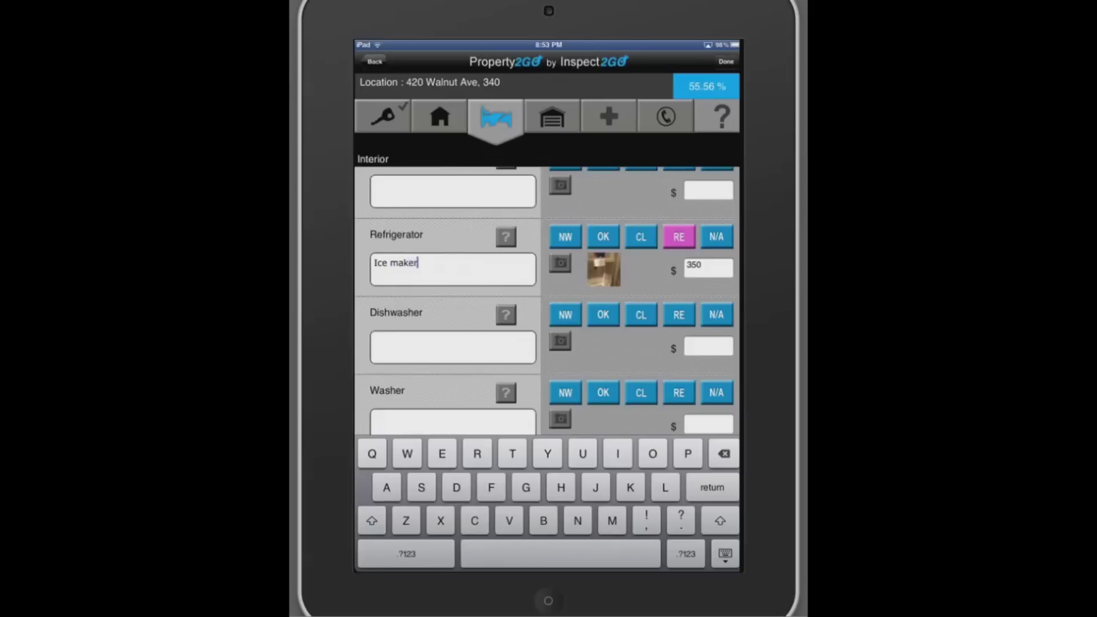
text( needs)
text( repla)
text(cement)
click(505, 314)
click(505, 313)
Note 'Filter is clogged' on the Dishwasher, rate it CL and give a $50 cost
click(453, 347)
text(Fil)
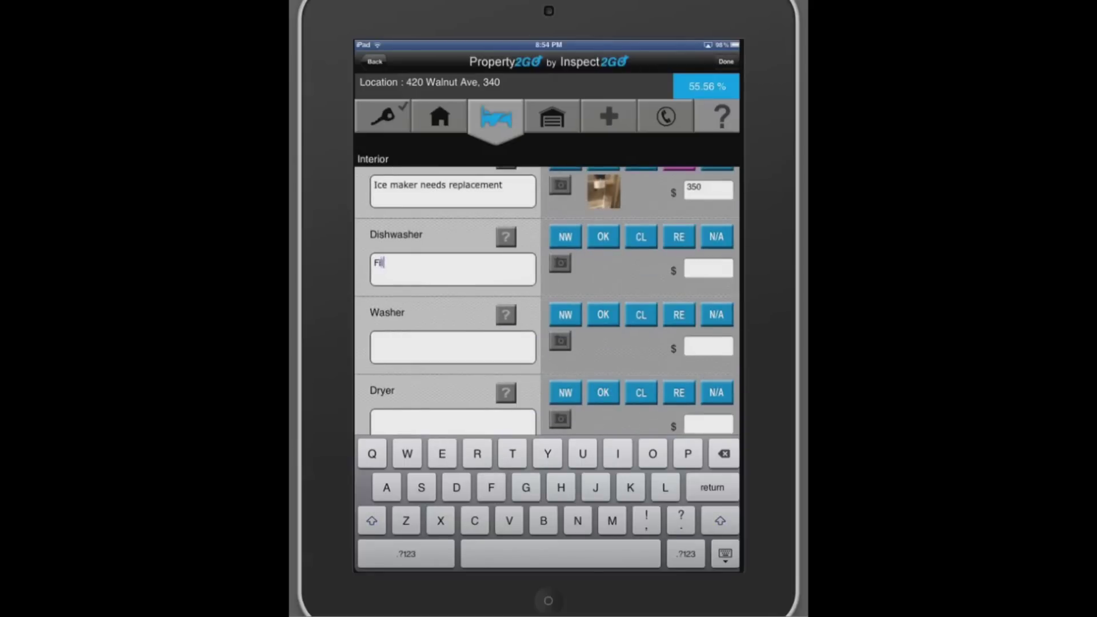
text(ter i)
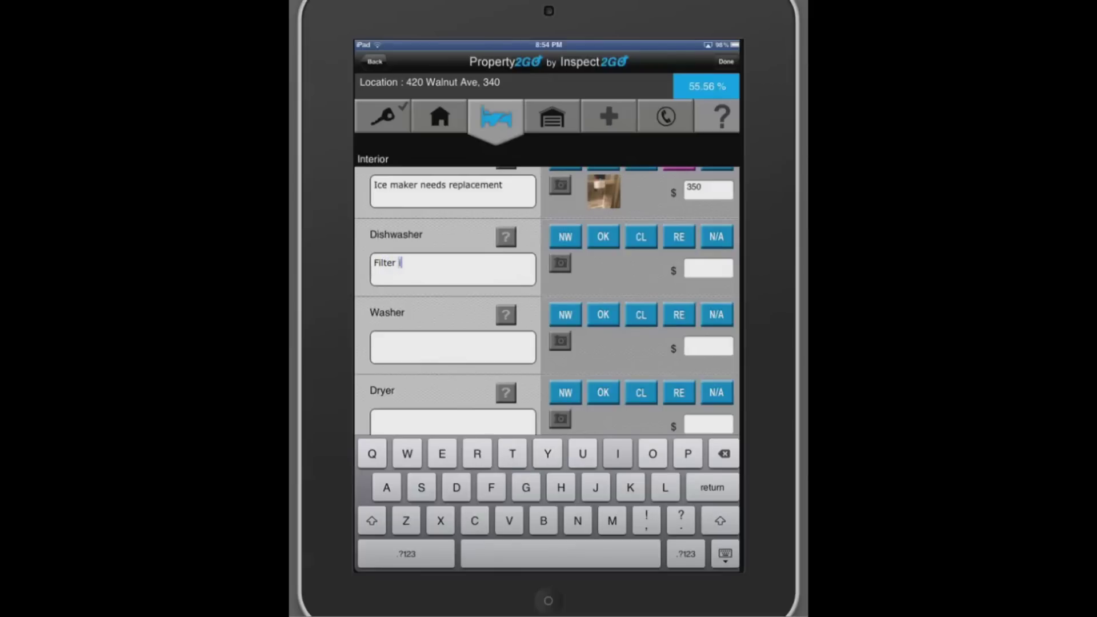
text(s clo)
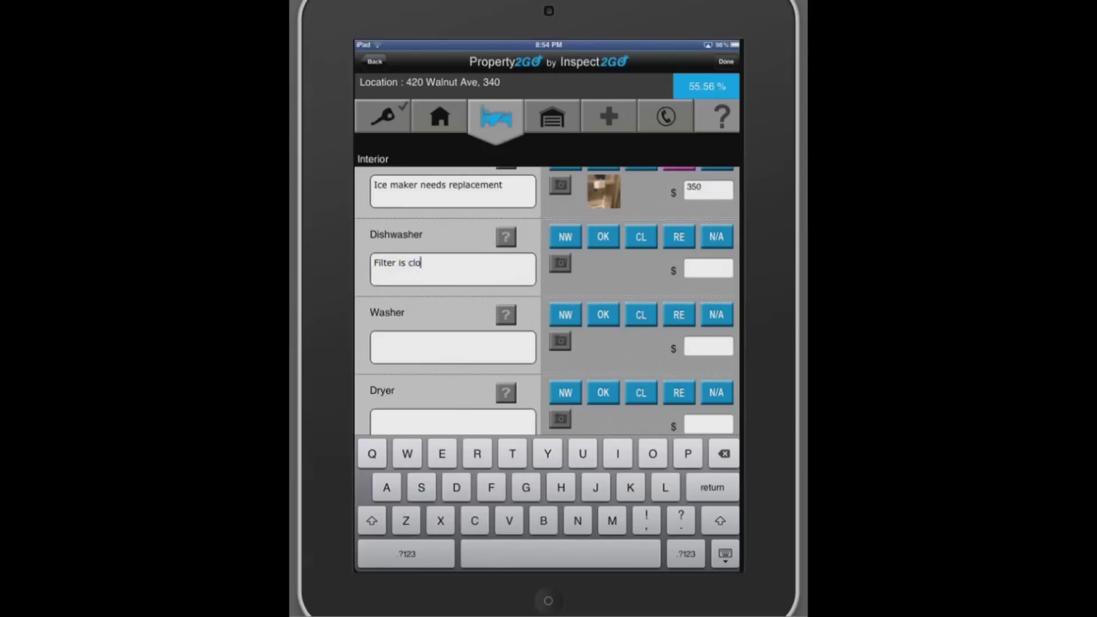
text(gged)
click(641, 236)
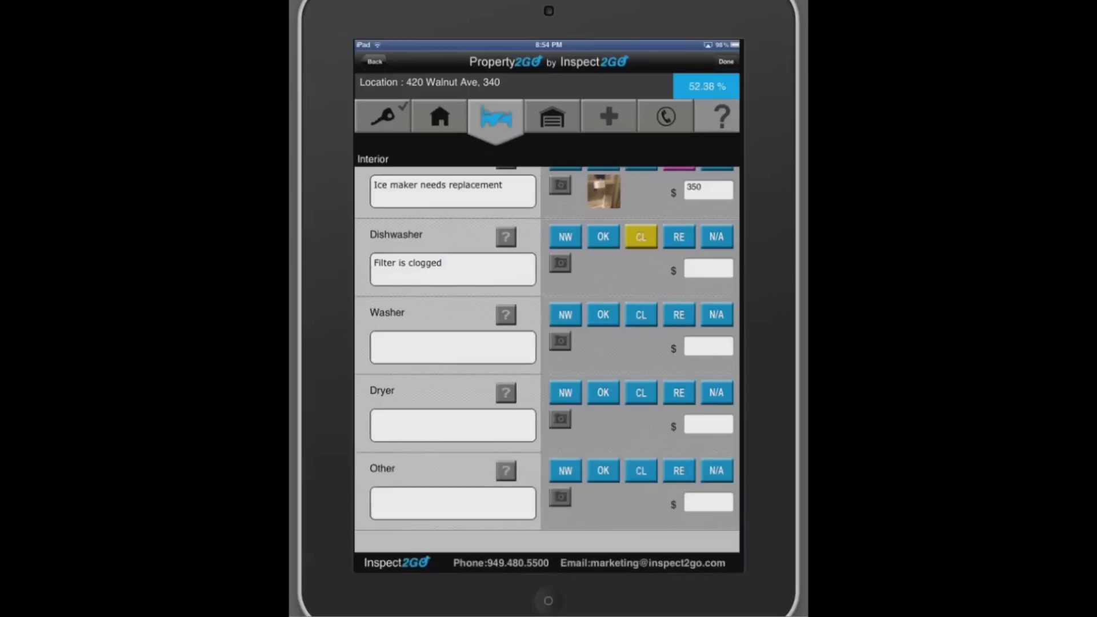
click(707, 271)
text(50)
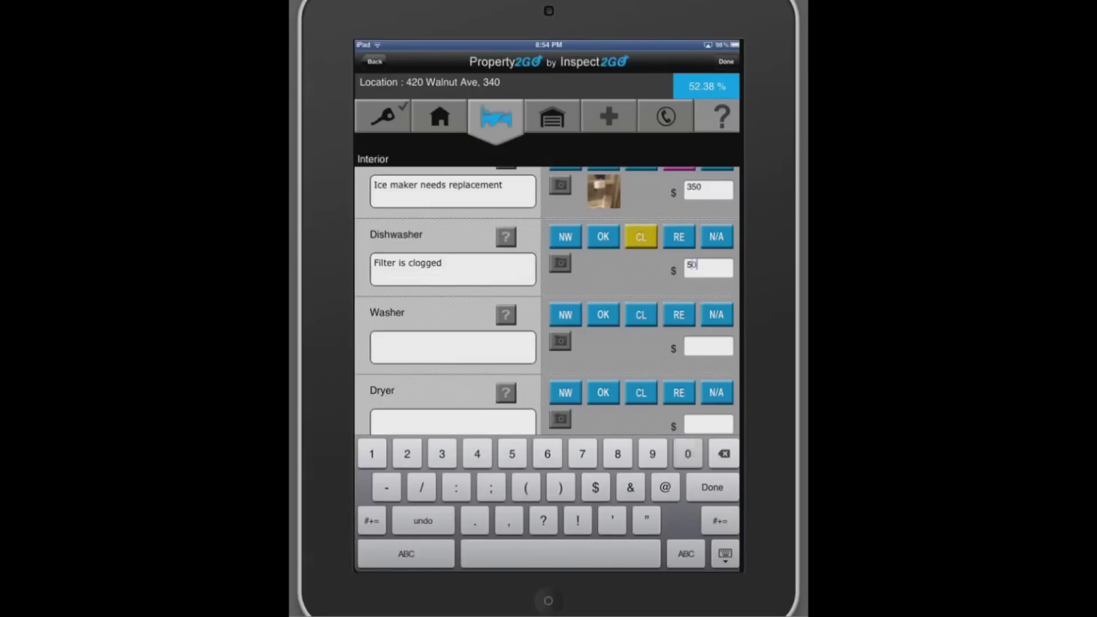
click(452, 268)
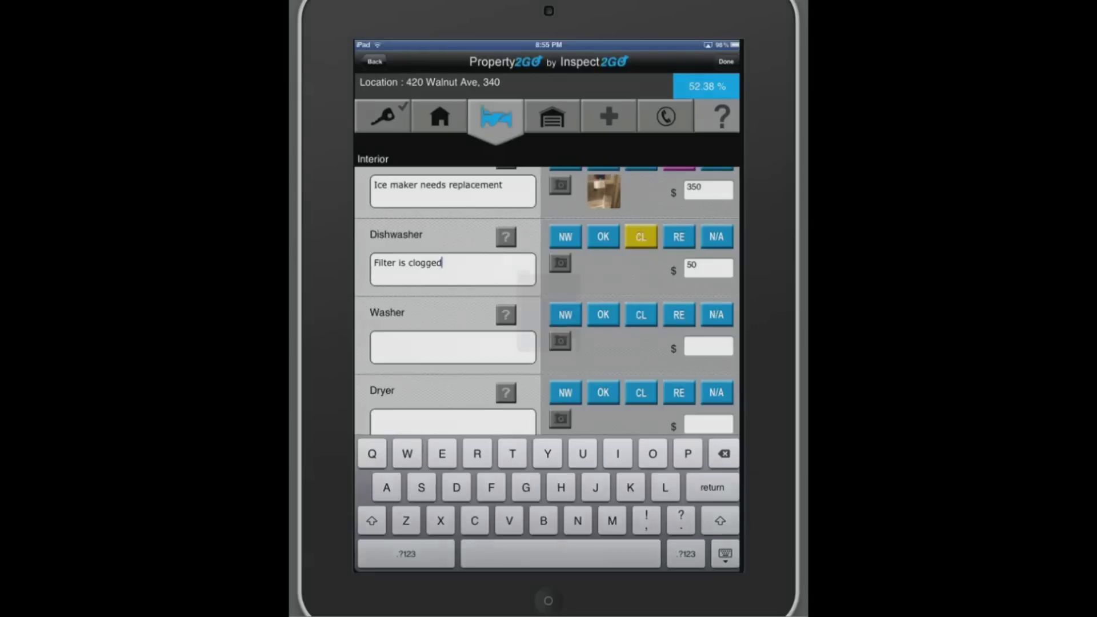
Finish the inspection and email the generated report PDF to the suggested address
click(726, 61)
click(582, 384)
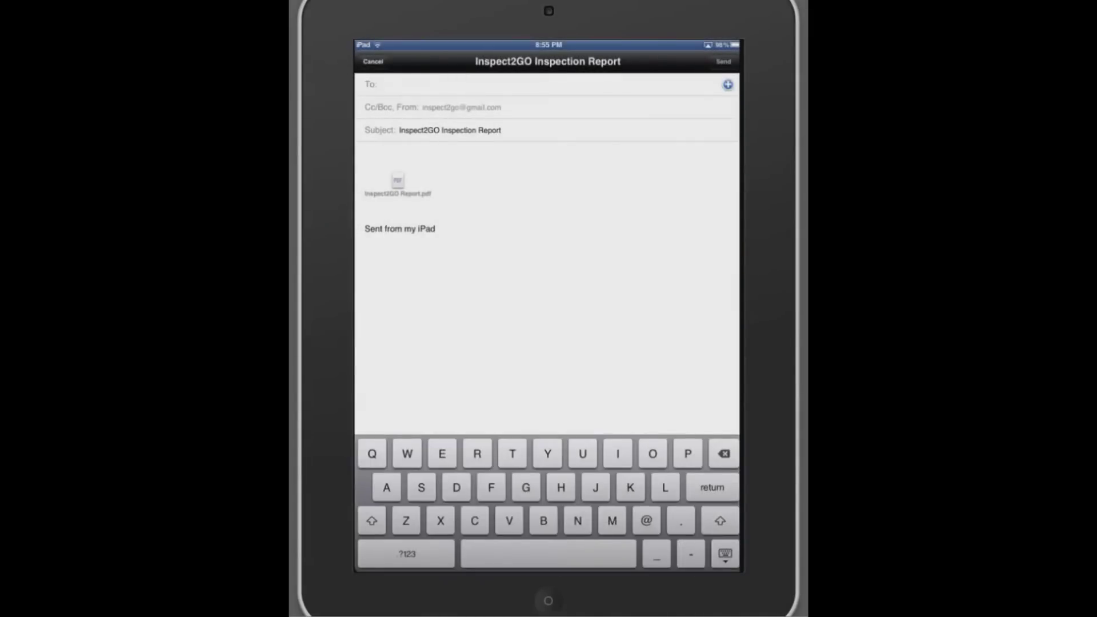
text(insp)
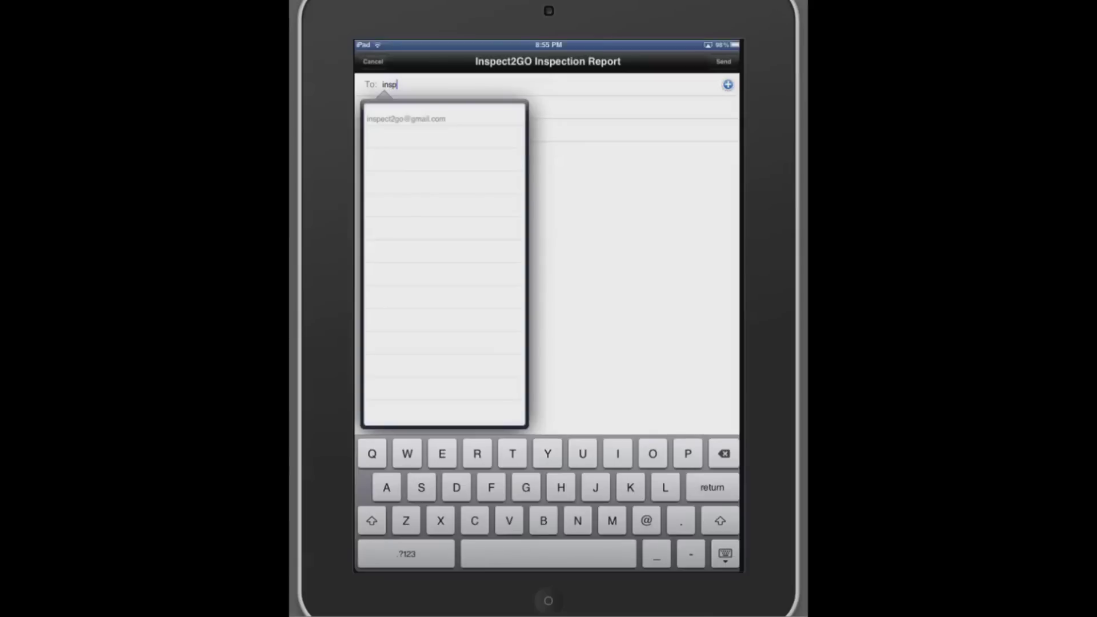
click(408, 118)
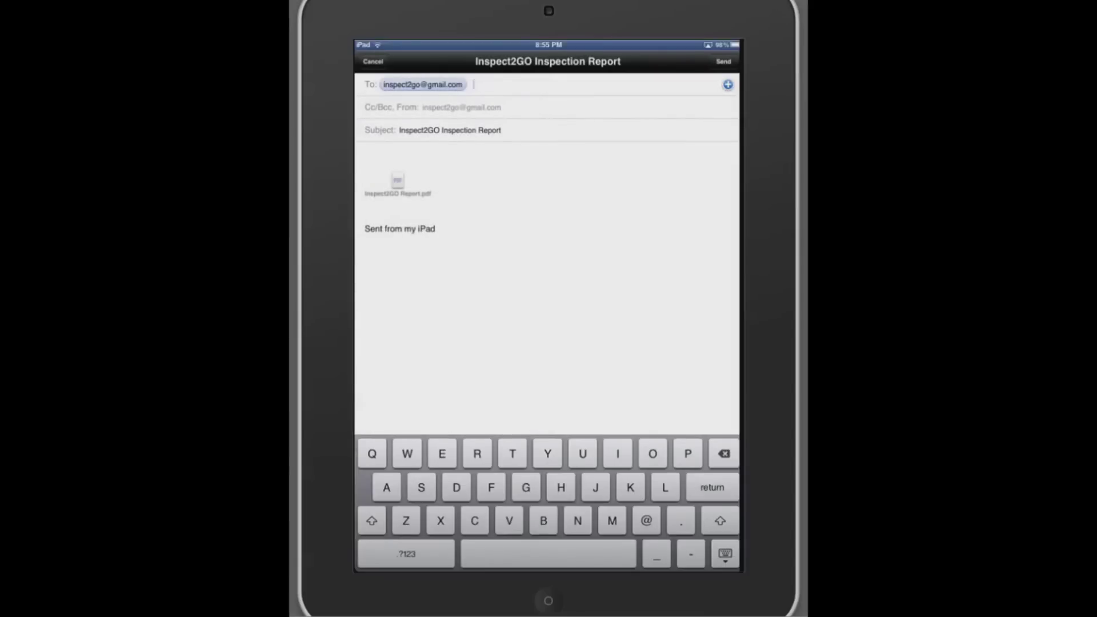
text(Wou)
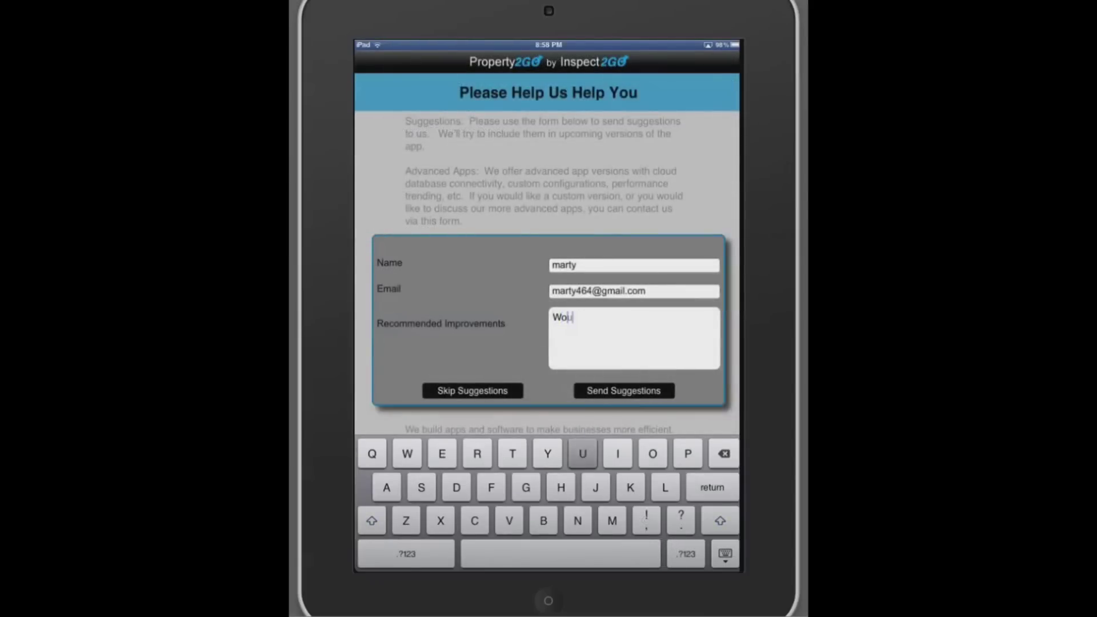
text(ld lik)
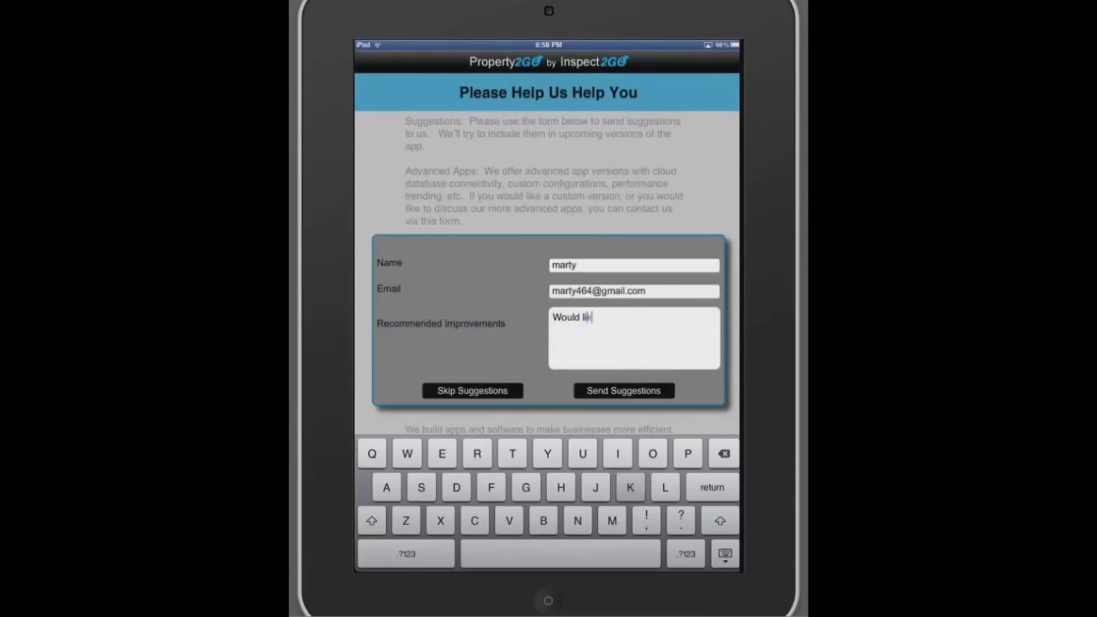
text(e to fa)
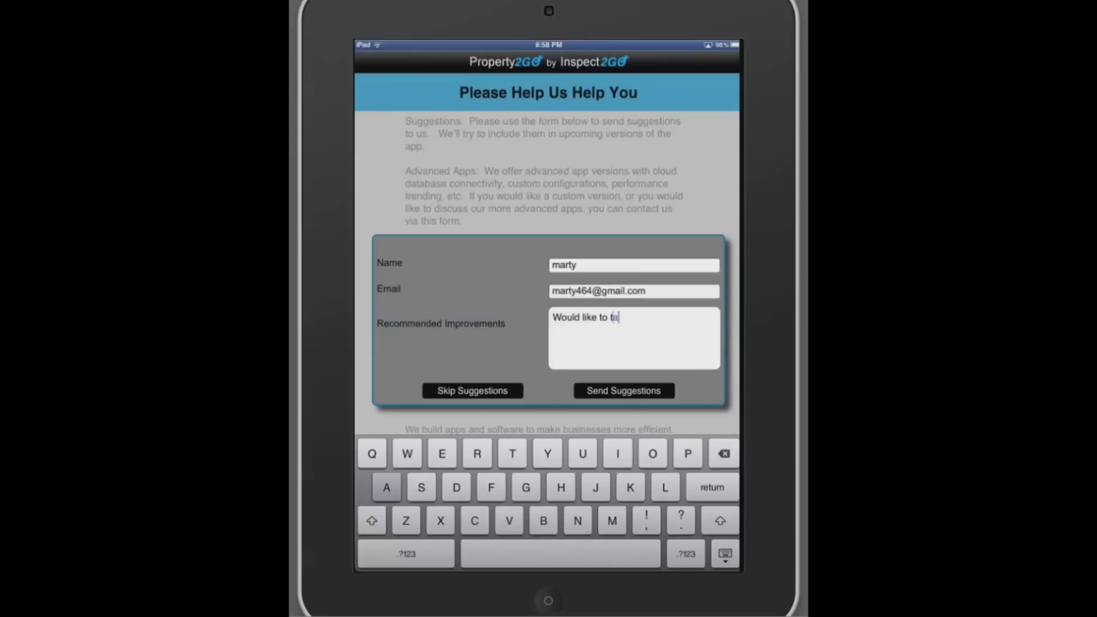
text(ke t)
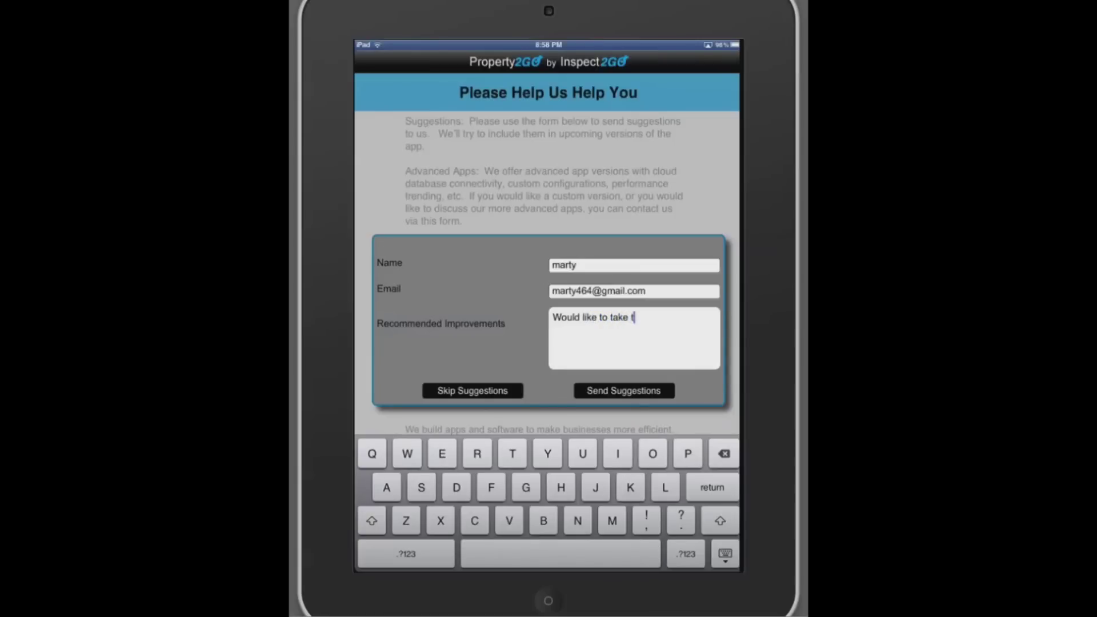
text(wo)
text( photo)
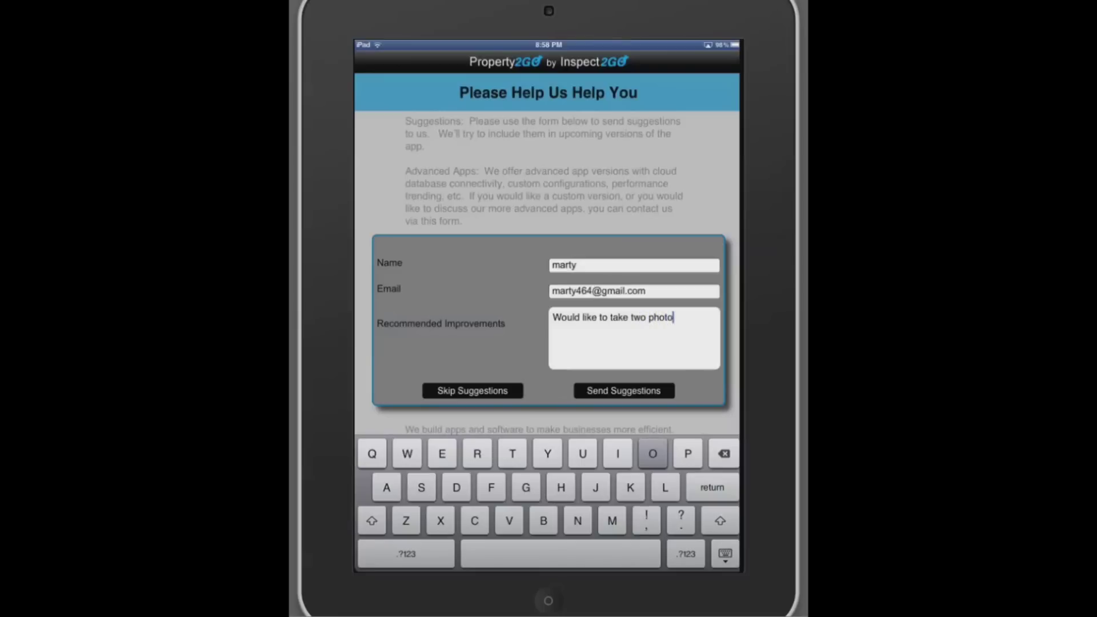
text(s per )
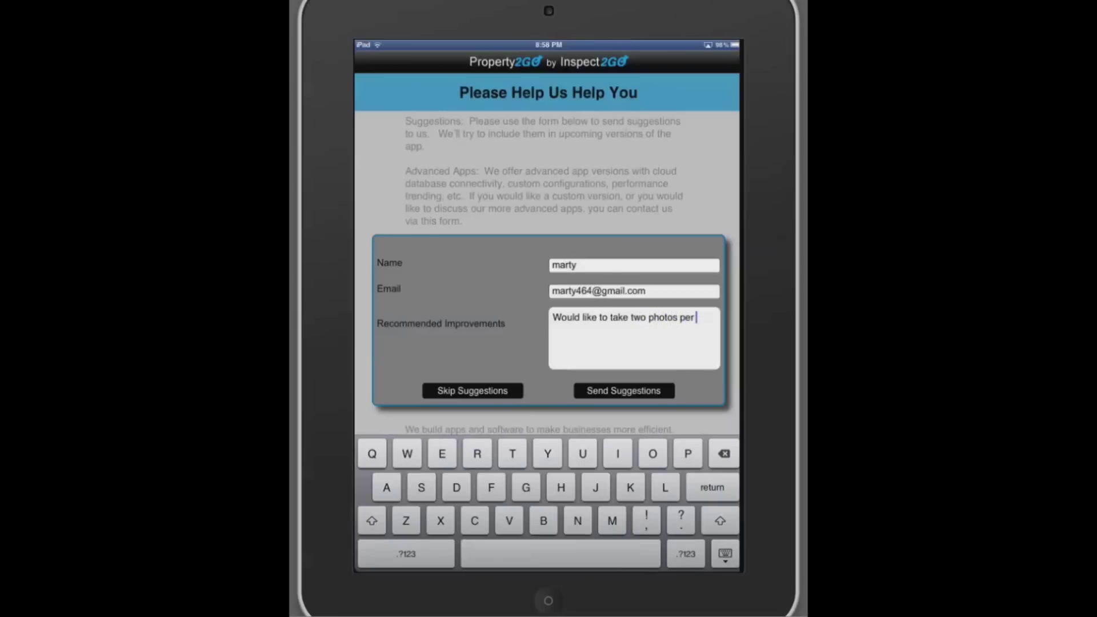
text(line )
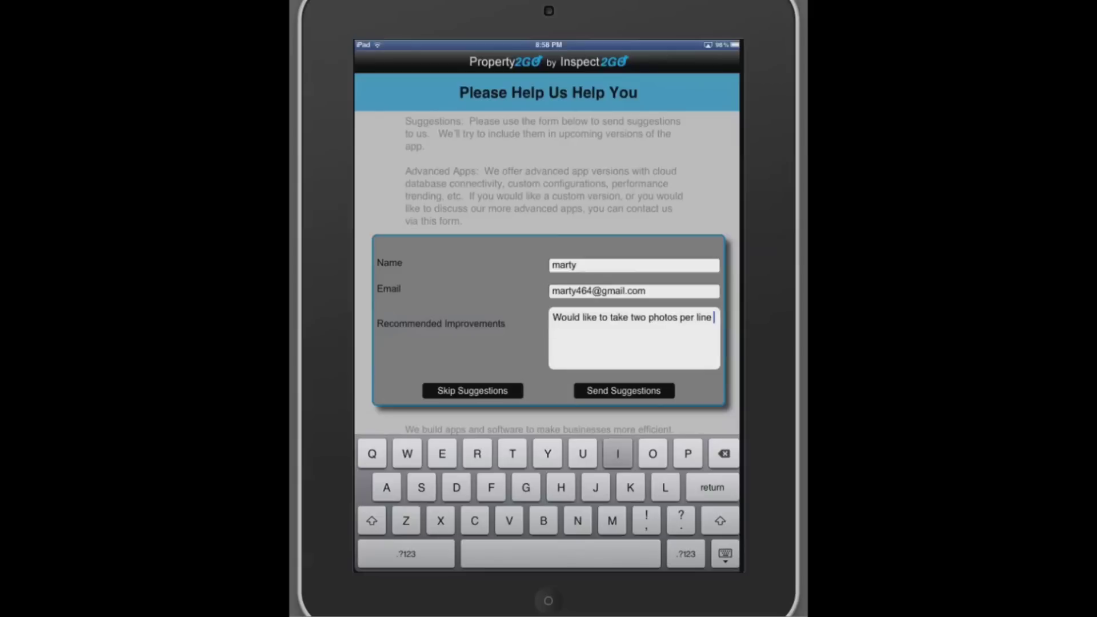
text(item)
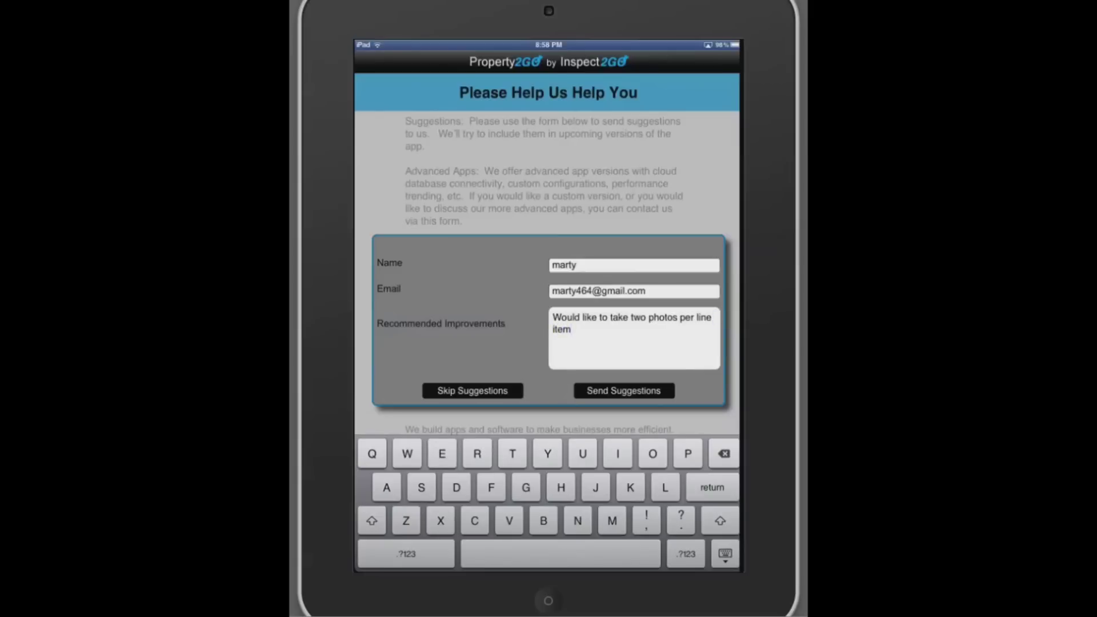
Send the two-photos-per-line-item suggestion and open the emailed report PDF
click(622, 390)
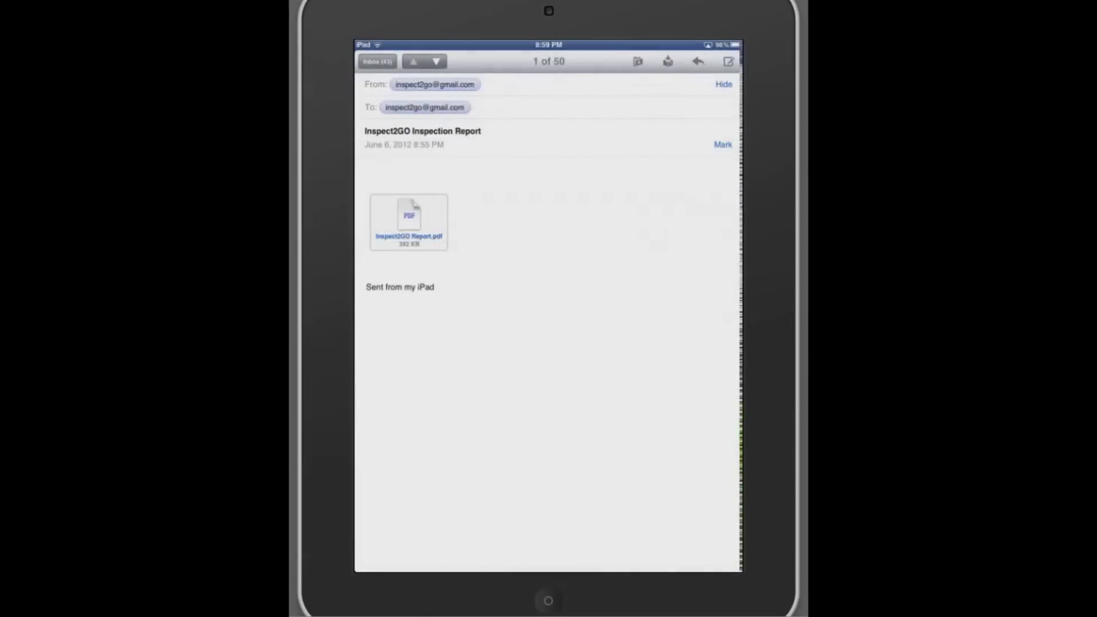
click(409, 219)
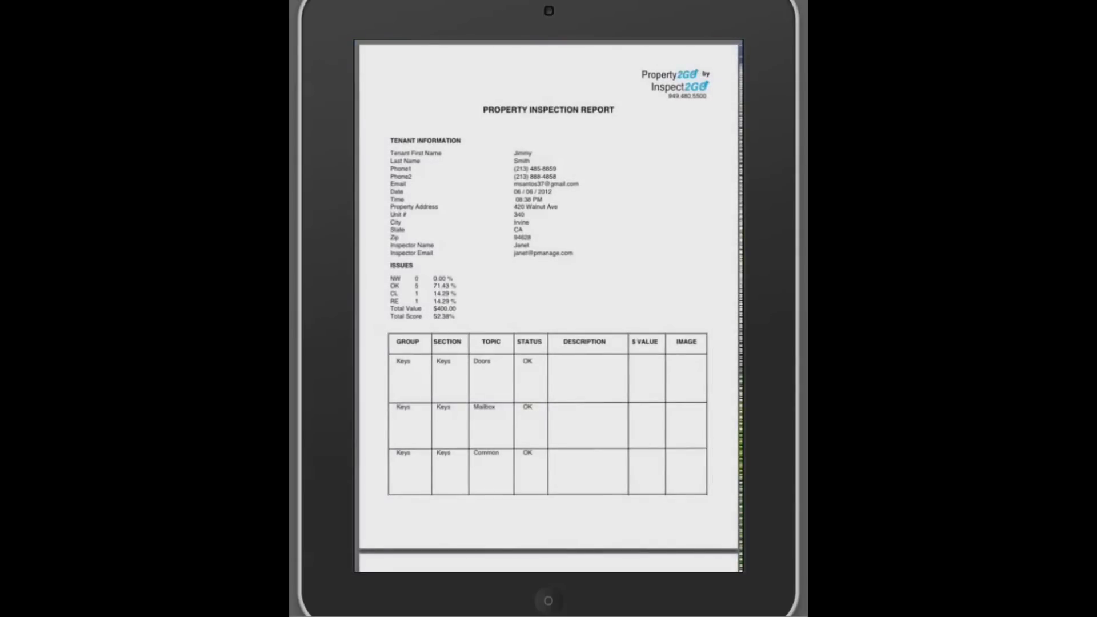
Page through the four-page inspection report PDF in Mail
click(549, 309)
scroll(548, 343, down, 10)
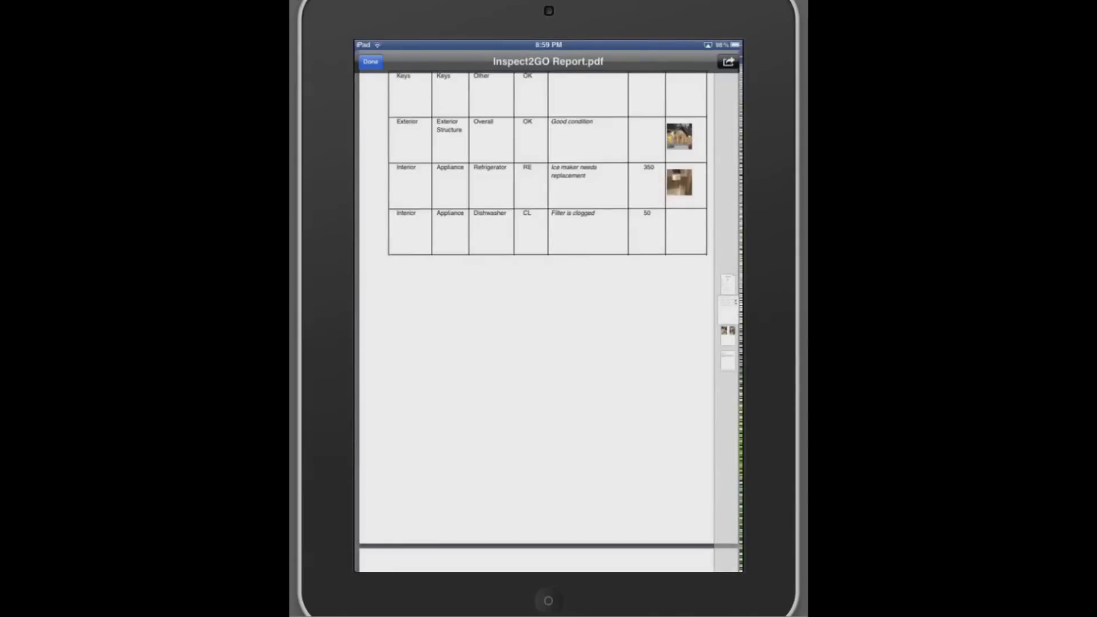
scroll(548, 309, up, 2)
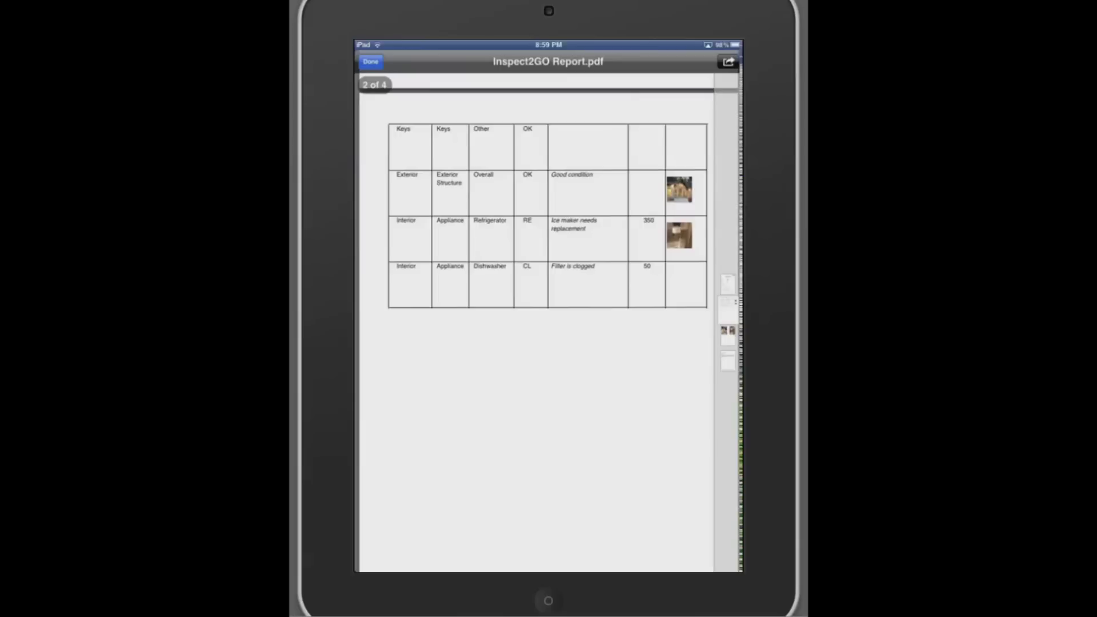
scroll(548, 308, down, 8)
scroll(549, 308, up, 1)
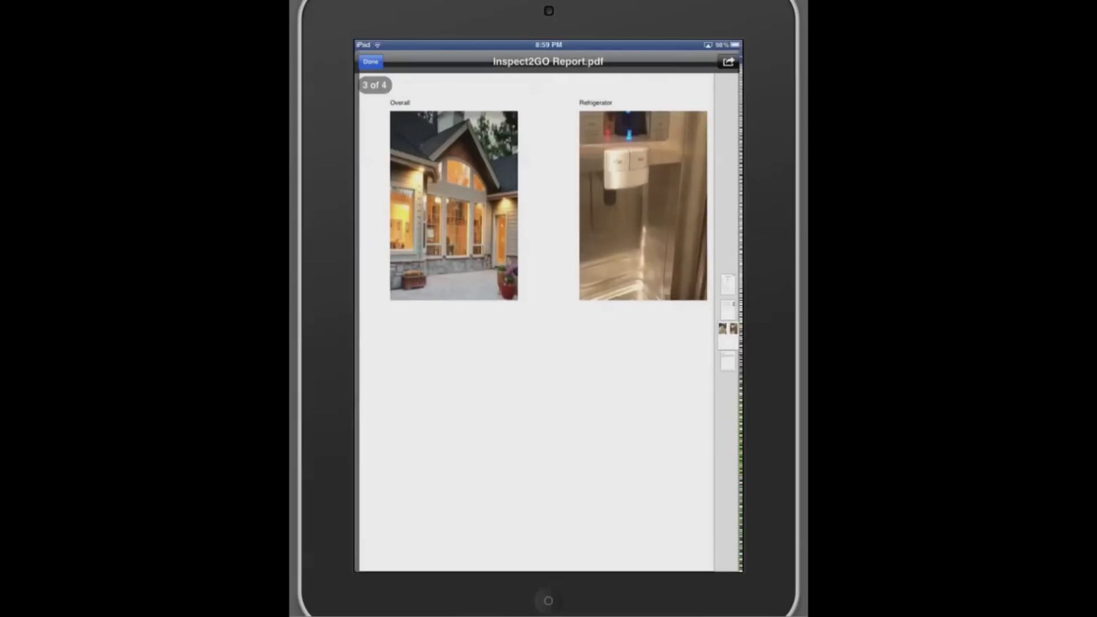
scroll(549, 309, down, 8)
scroll(548, 309, up, 1)
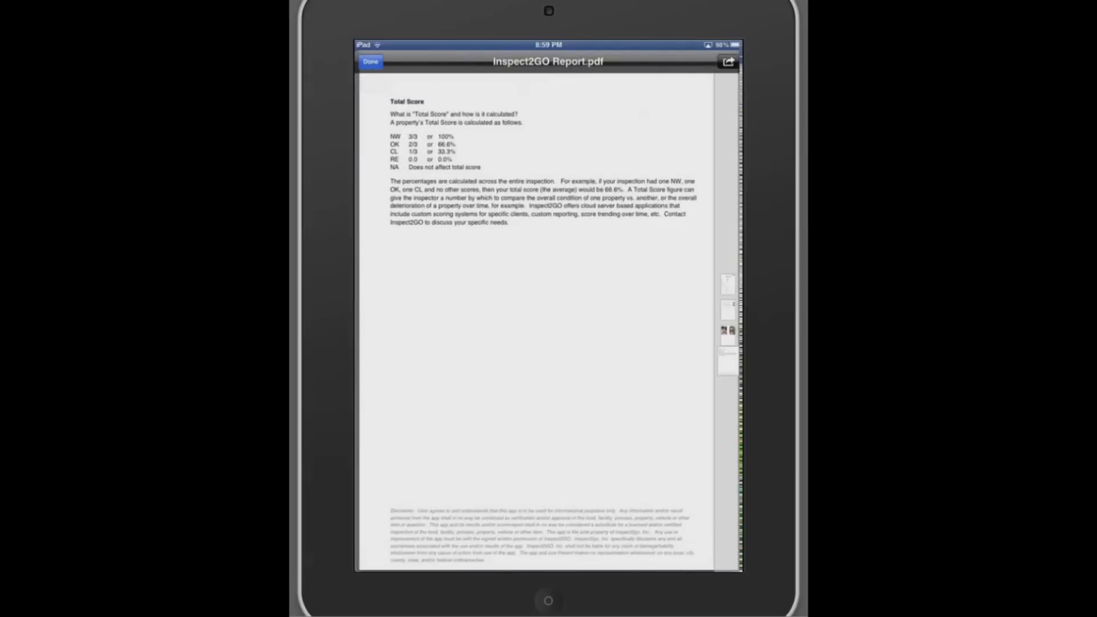
scroll(548, 308, up, 8)
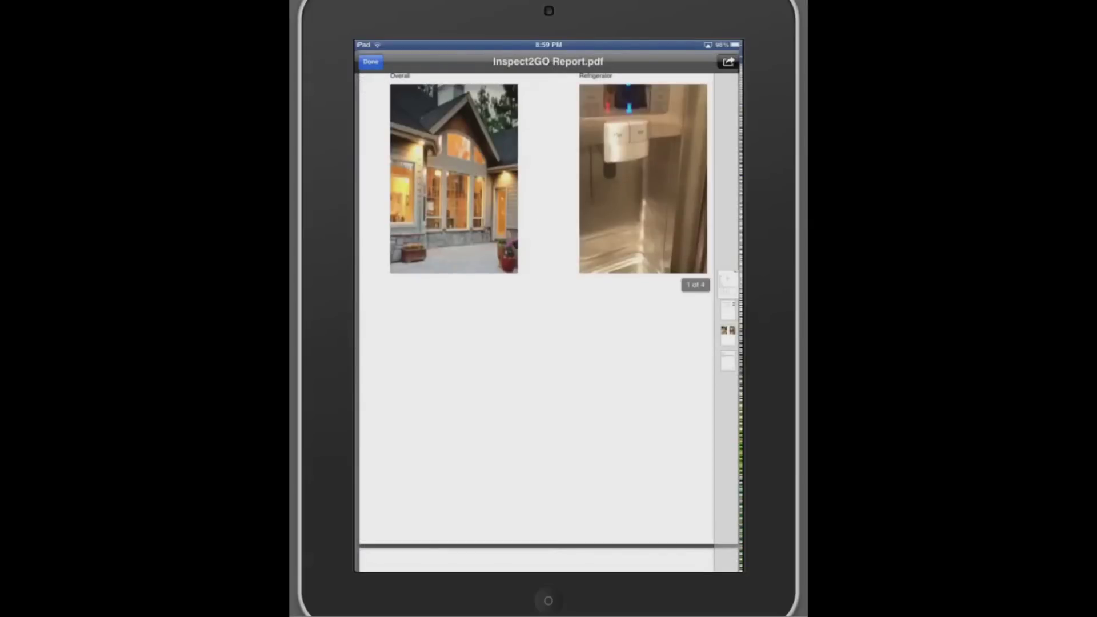
scroll(548, 309, up, 15)
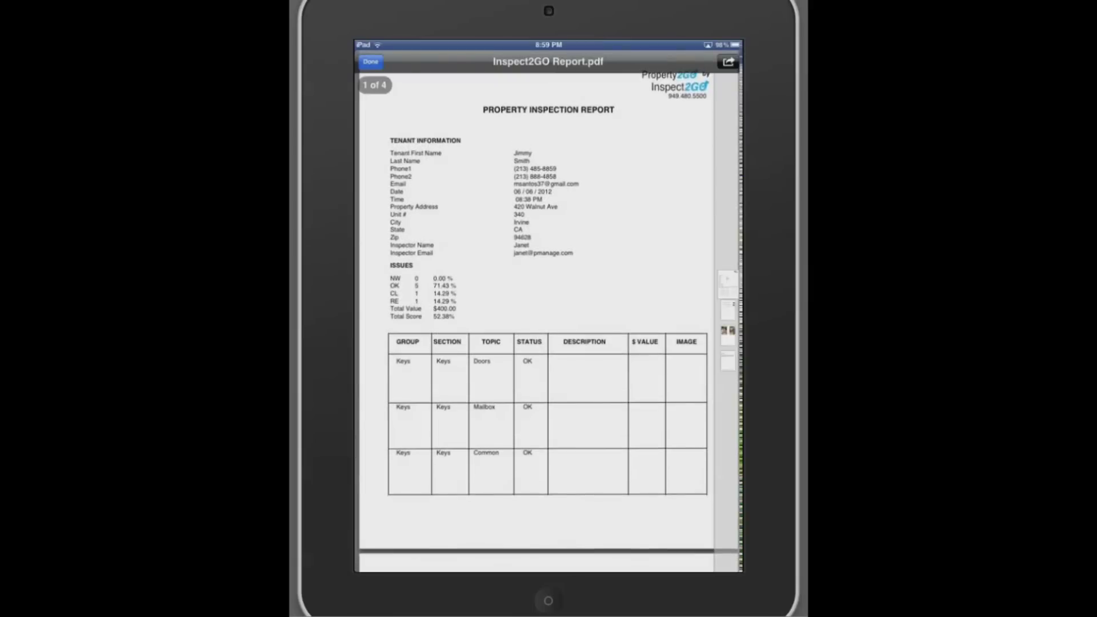